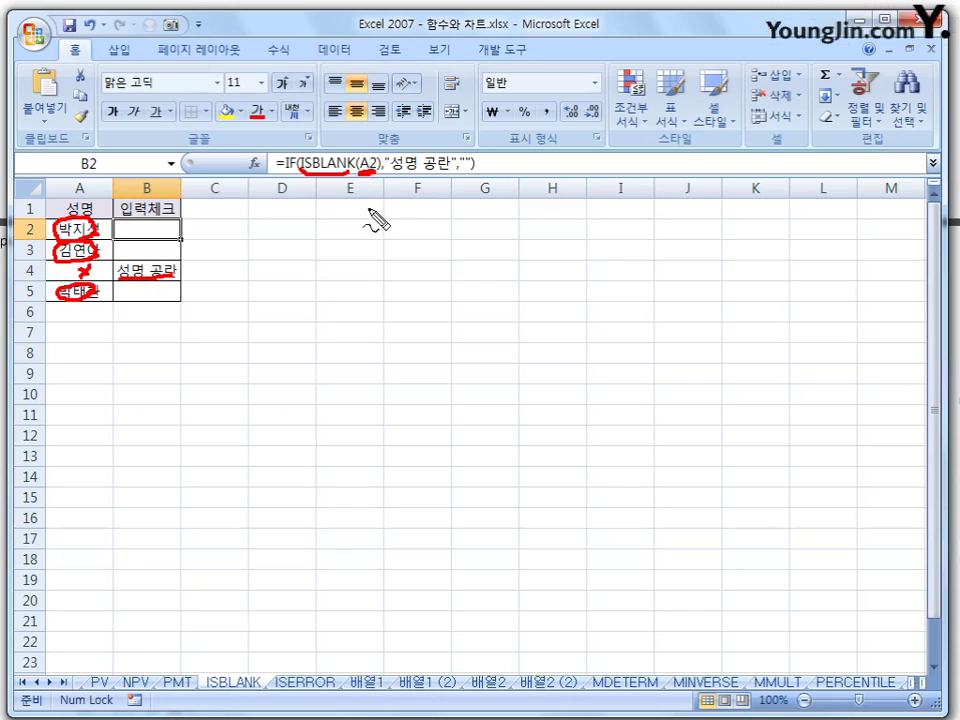
# - Annotate the B2 formula in red: write "True", underline IF and "성명 공란", and draw an arrow to the empty-string argument
pyautogui.moveTo(370, 209)
pyautogui.mouseDown()
pyautogui.moveTo(381, 231)
pyautogui.moveTo(424, 221)
pyautogui.moveTo(441, 232)
pyautogui.mouseUp()
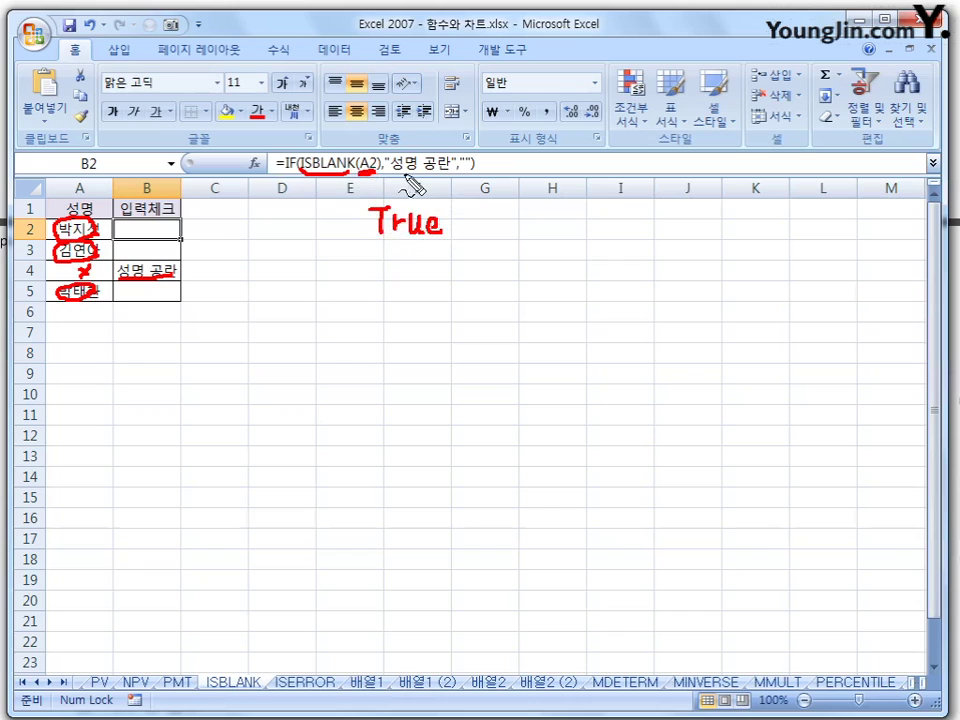
pyautogui.click(286, 172)
pyautogui.moveTo(392, 184); pyautogui.dragTo(440, 183)
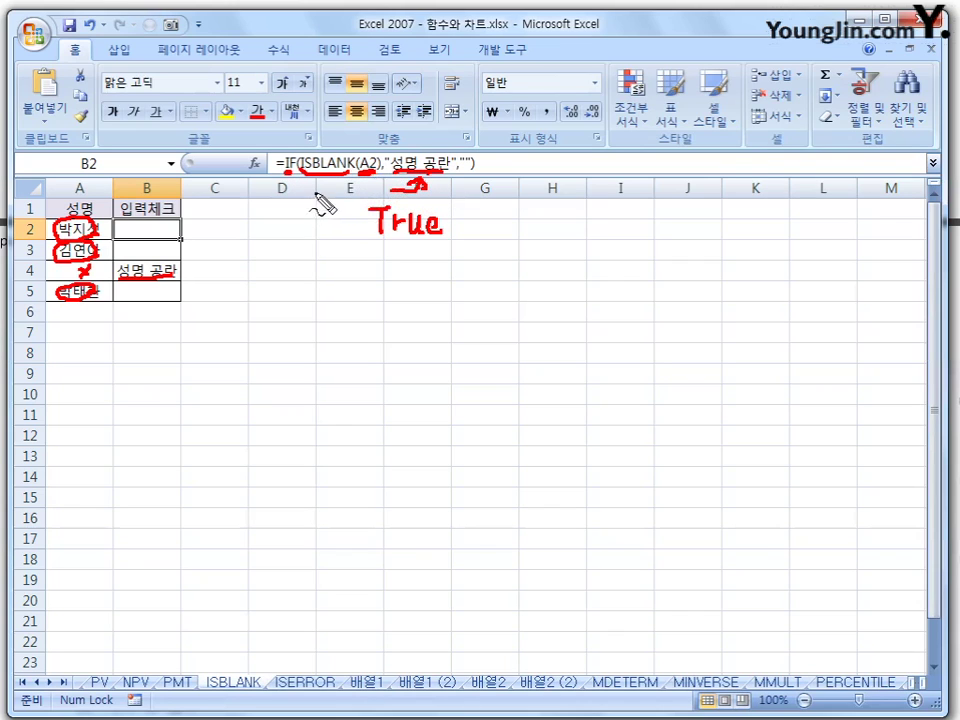
pyautogui.moveTo(316, 195)
pyautogui.mouseDown()
pyautogui.moveTo(441, 281)
pyautogui.moveTo(473, 196)
pyautogui.moveTo(470, 172)
pyautogui.mouseUp()
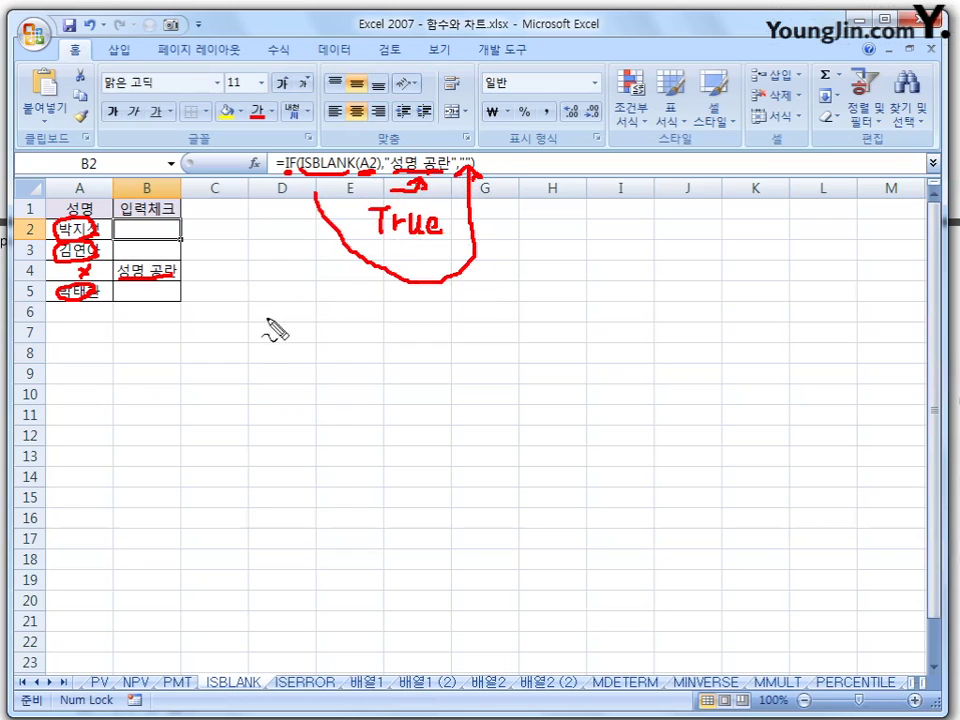
# - Handwrite "=IF(조건, 참, 거짓)" below the data, underline each argument, and draw an arrow from 조건 to 참
pyautogui.moveTo(260, 333)
pyautogui.mouseDown()
pyautogui.moveTo(318, 332)
pyautogui.moveTo(325, 345)
pyautogui.moveTo(341, 327)
pyautogui.mouseUp()
pyautogui.moveTo(357, 317)
pyautogui.mouseDown()
pyautogui.moveTo(352, 345)
pyautogui.moveTo(382, 318)
pyautogui.moveTo(414, 319)
pyautogui.moveTo(384, 342)
pyautogui.moveTo(506, 326)
pyautogui.moveTo(508, 343)
pyautogui.moveTo(574, 313)
pyautogui.moveTo(561, 336)
pyautogui.moveTo(584, 325)
pyautogui.moveTo(596, 340)
pyautogui.mouseUp()
pyautogui.moveTo(368, 352); pyautogui.dragTo(418, 352)
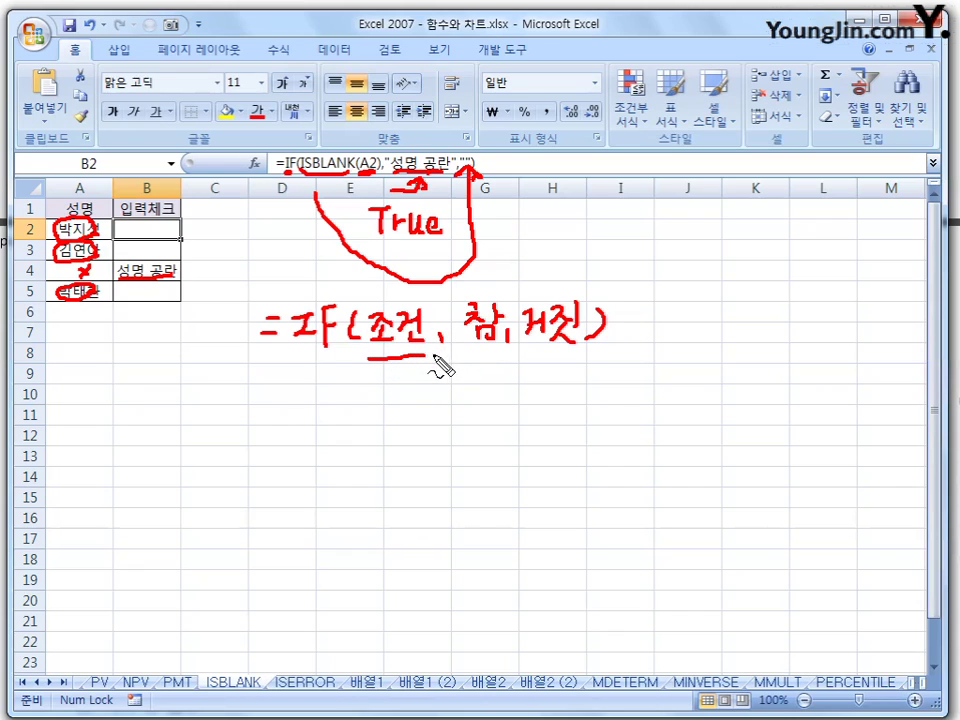
pyautogui.moveTo(478, 350); pyautogui.dragTo(481, 351)
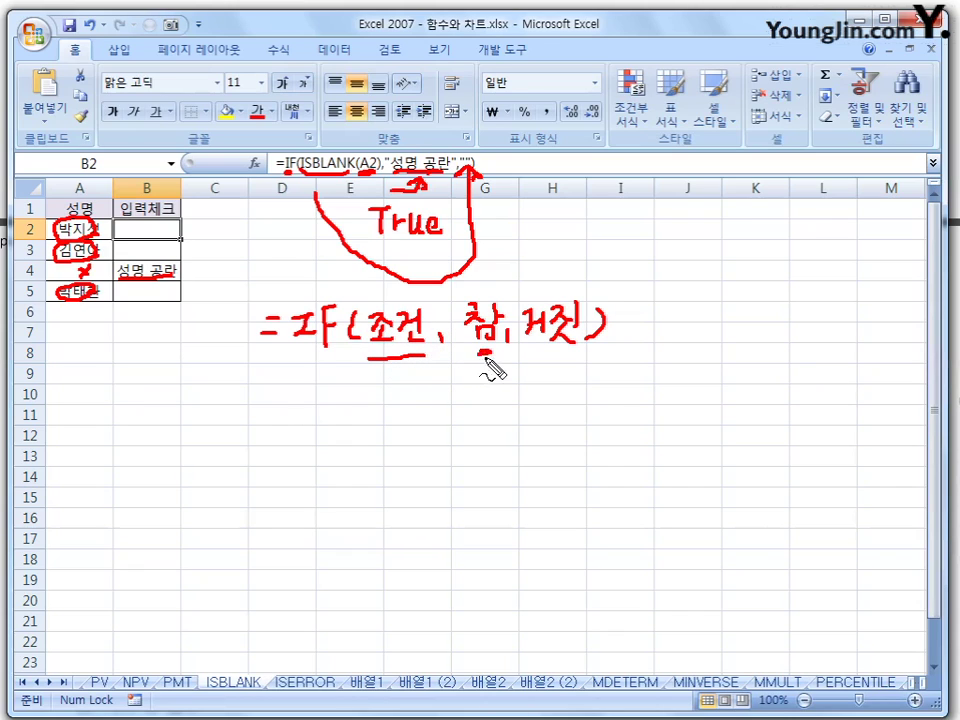
pyautogui.moveTo(547, 352); pyautogui.dragTo(573, 351)
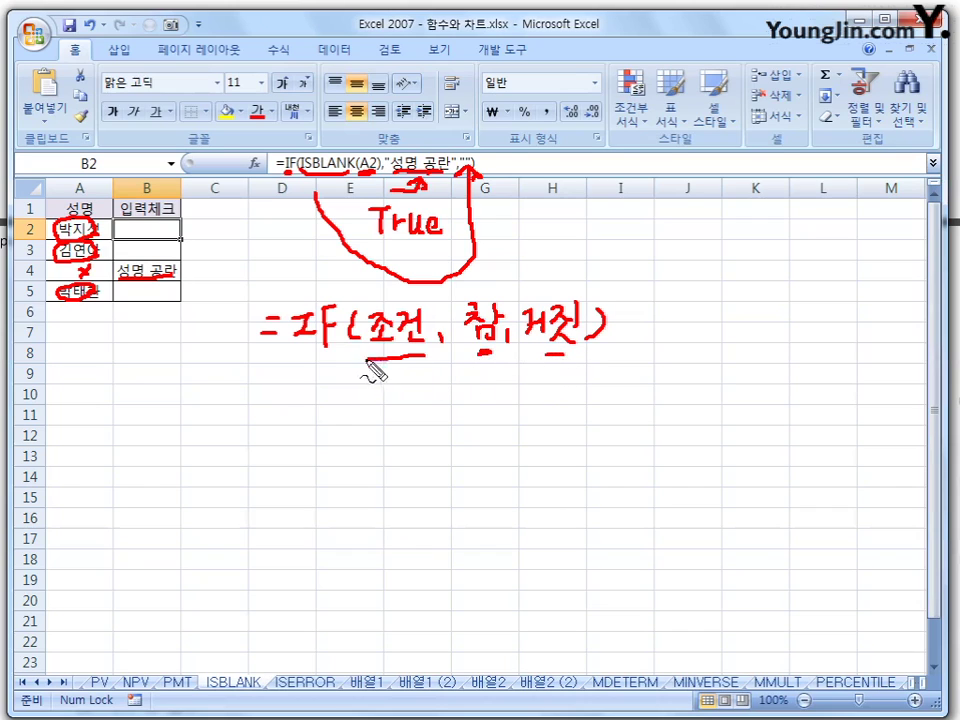
pyautogui.moveTo(368, 356)
pyautogui.mouseDown()
pyautogui.moveTo(422, 358)
pyautogui.moveTo(407, 407)
pyautogui.moveTo(486, 364)
pyautogui.mouseUp()
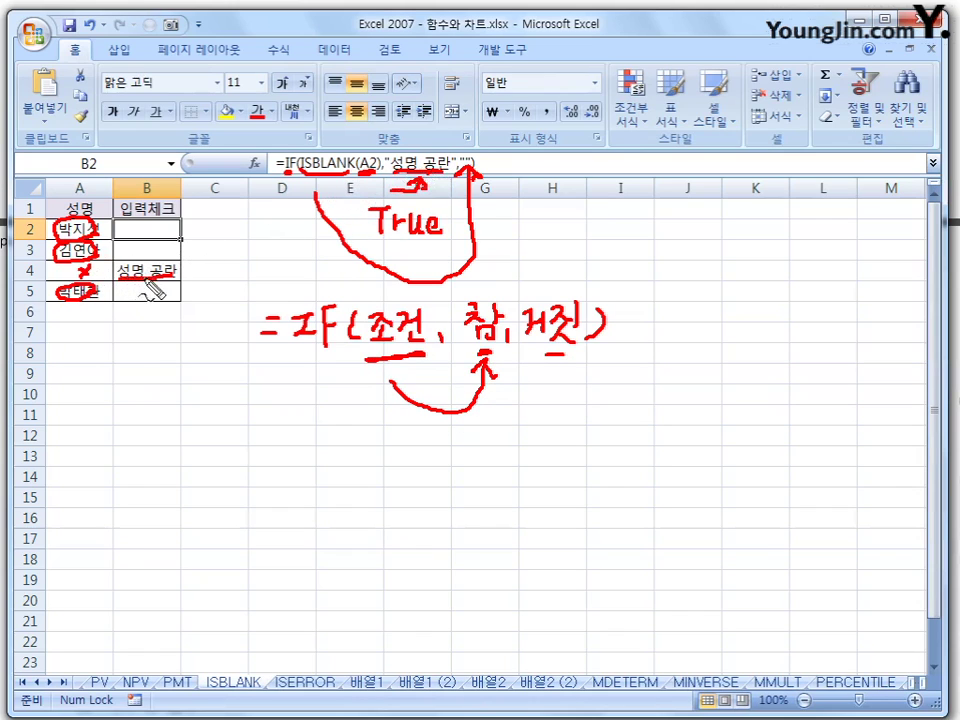
# - Circle B4, write empty quotes under 거짓, mark B2, B3 and B5 with dots, and clear the annotations
pyautogui.moveTo(176, 266)
pyautogui.mouseDown()
pyautogui.moveTo(114, 274)
pyautogui.moveTo(186, 279)
pyautogui.mouseUp()
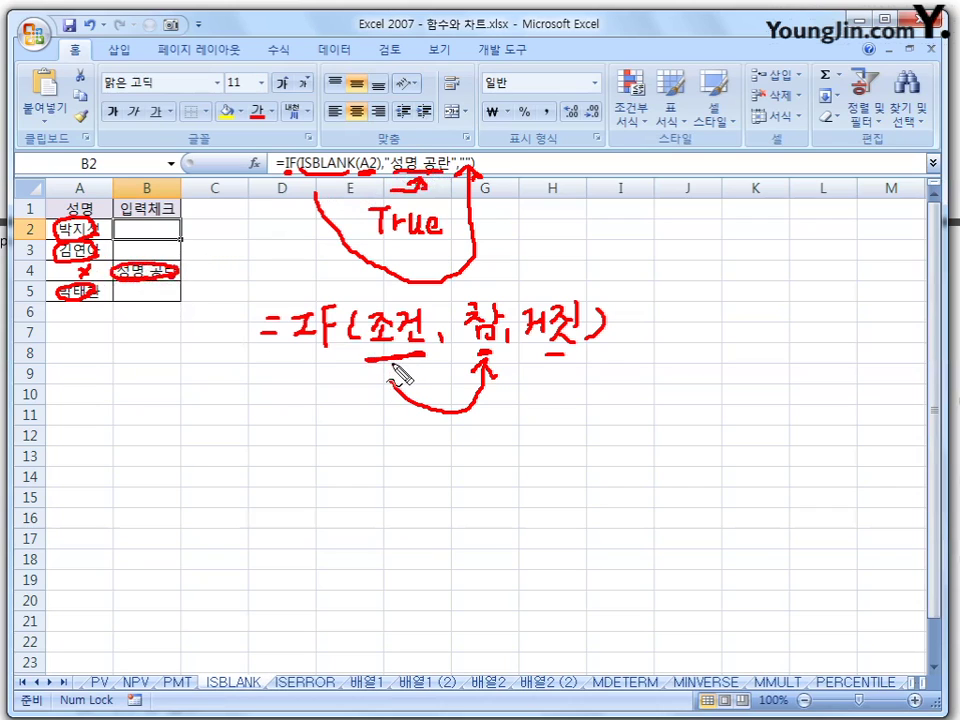
pyautogui.moveTo(546, 352); pyautogui.dragTo(565, 351)
pyautogui.moveTo(543, 359)
pyautogui.mouseDown()
pyautogui.moveTo(567, 358)
pyautogui.moveTo(559, 385)
pyautogui.moveTo(585, 382)
pyautogui.mouseUp()
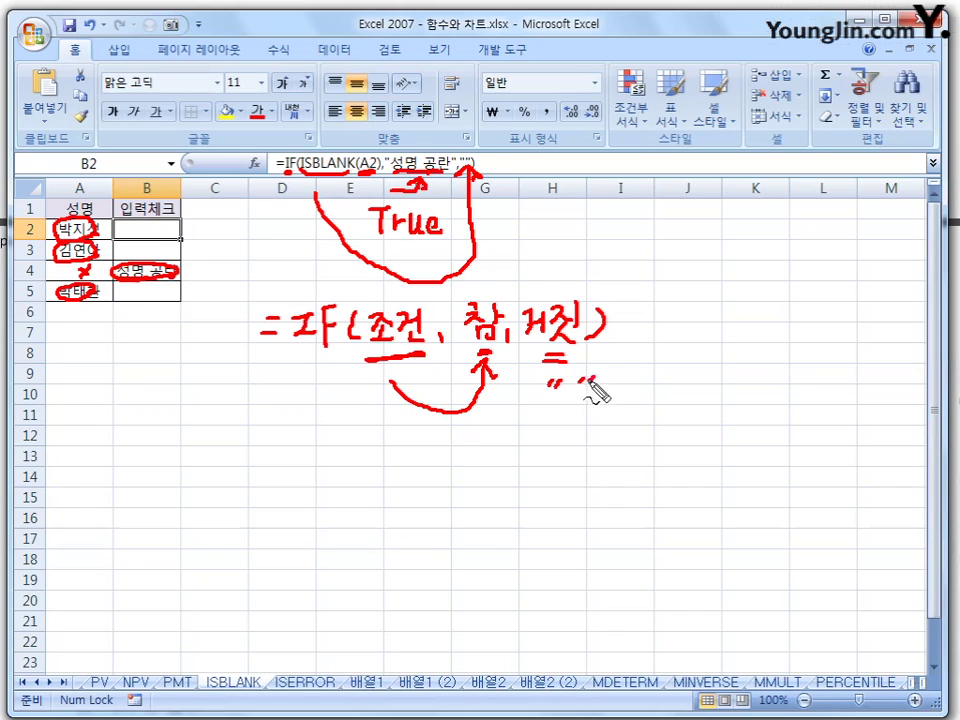
pyautogui.click(155, 229)
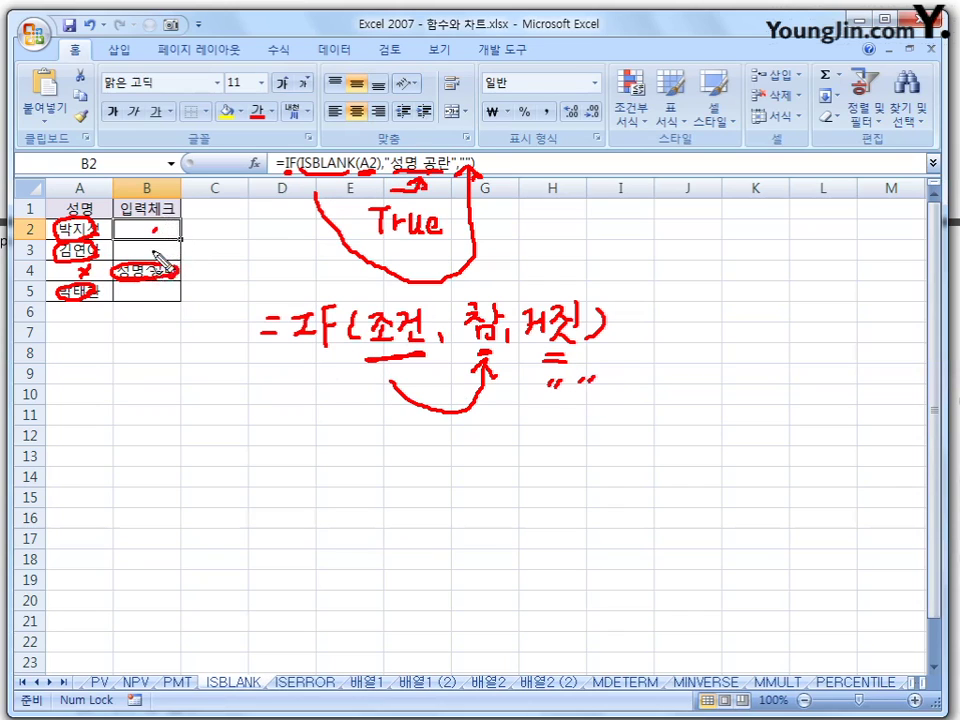
pyautogui.moveTo(150, 250); pyautogui.dragTo(155, 244)
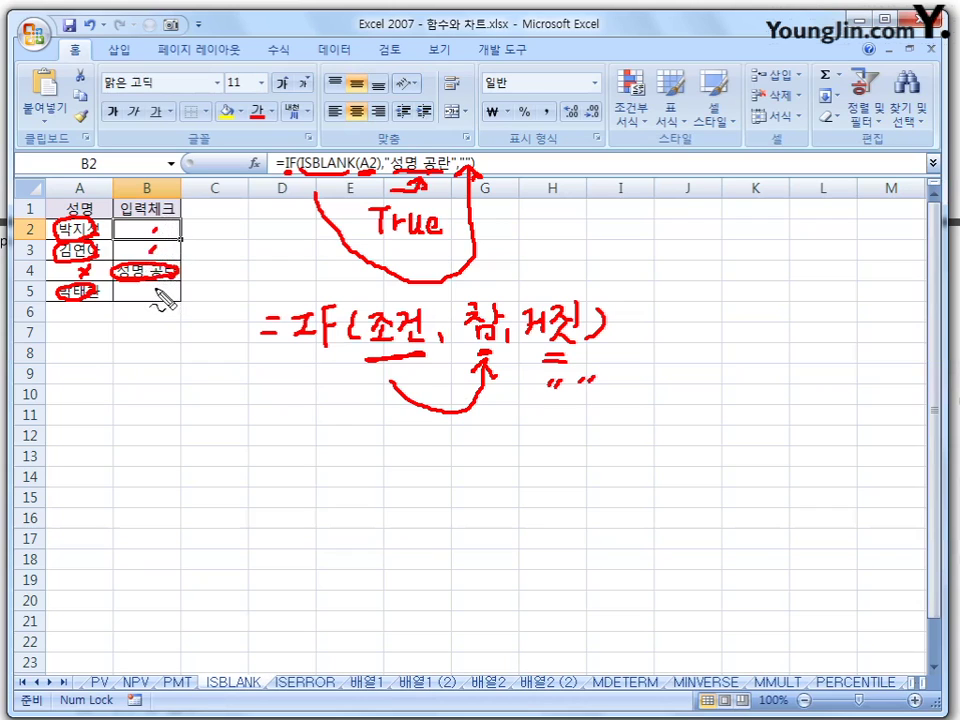
pyautogui.click(153, 292)
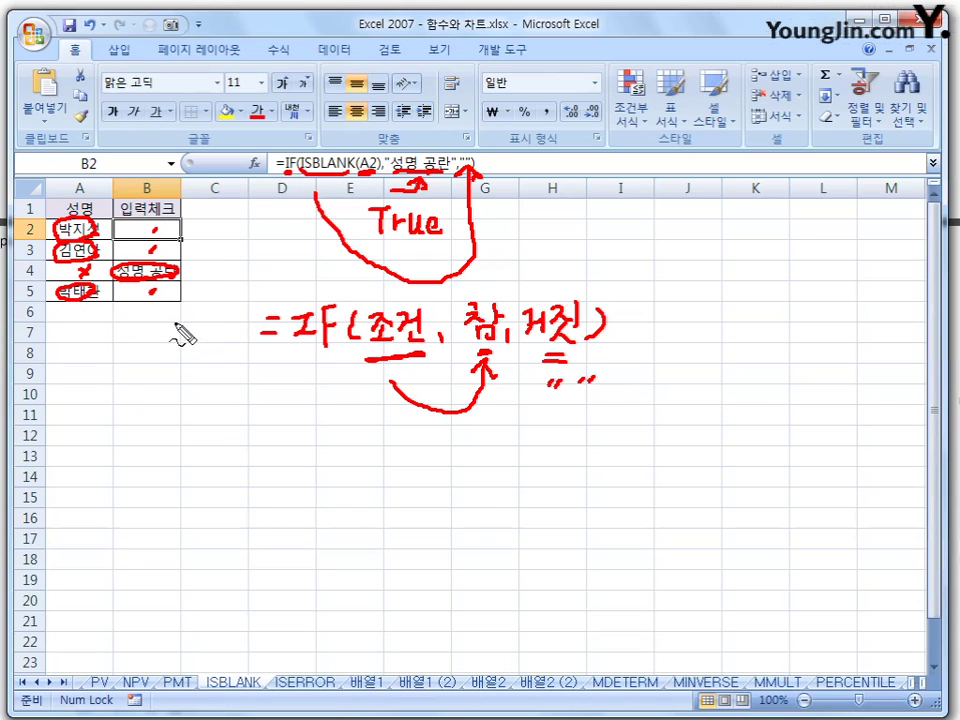
pyautogui.press('Escape')
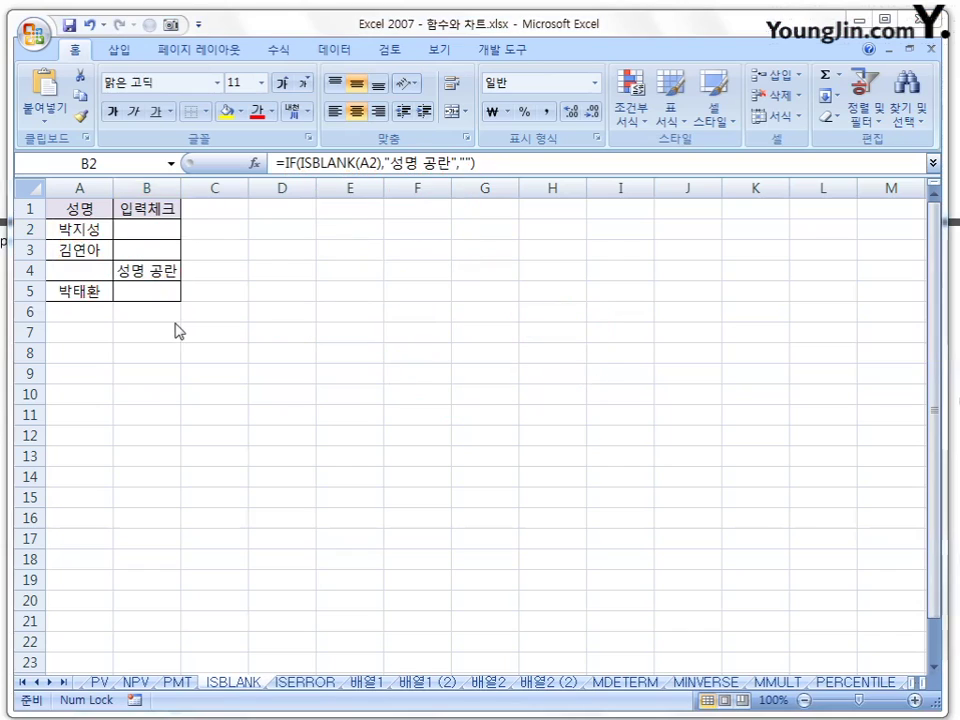
# - Open the ISERROR sheet and mark ISERROR(C2) in the formula, the C2 result, and its operands in A2 and B2
pyautogui.click(305, 682)
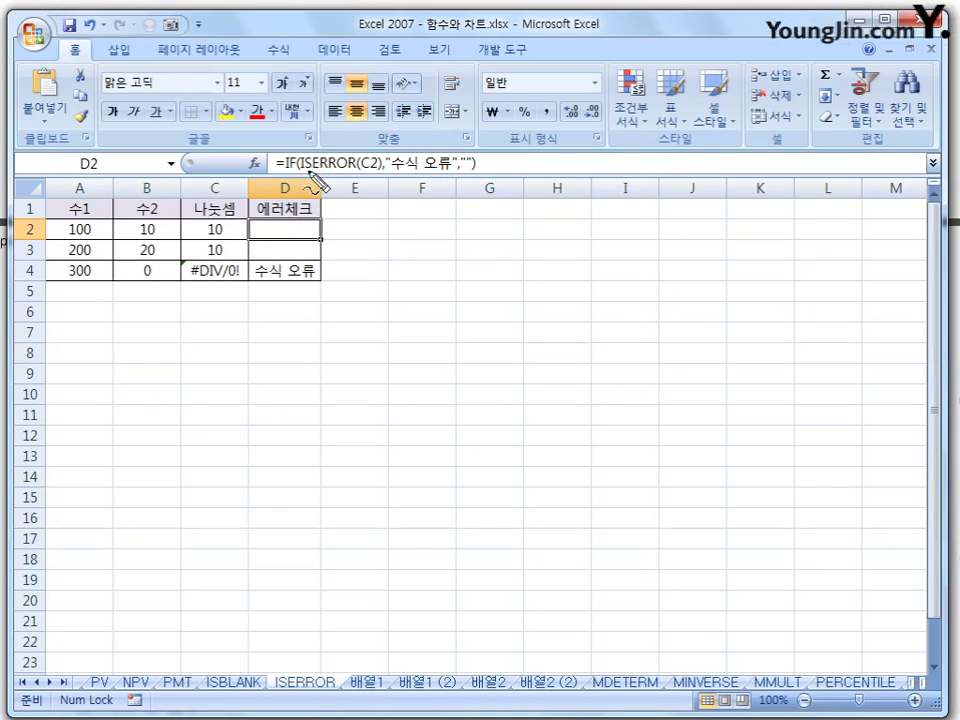
pyautogui.moveTo(305, 168); pyautogui.dragTo(378, 171)
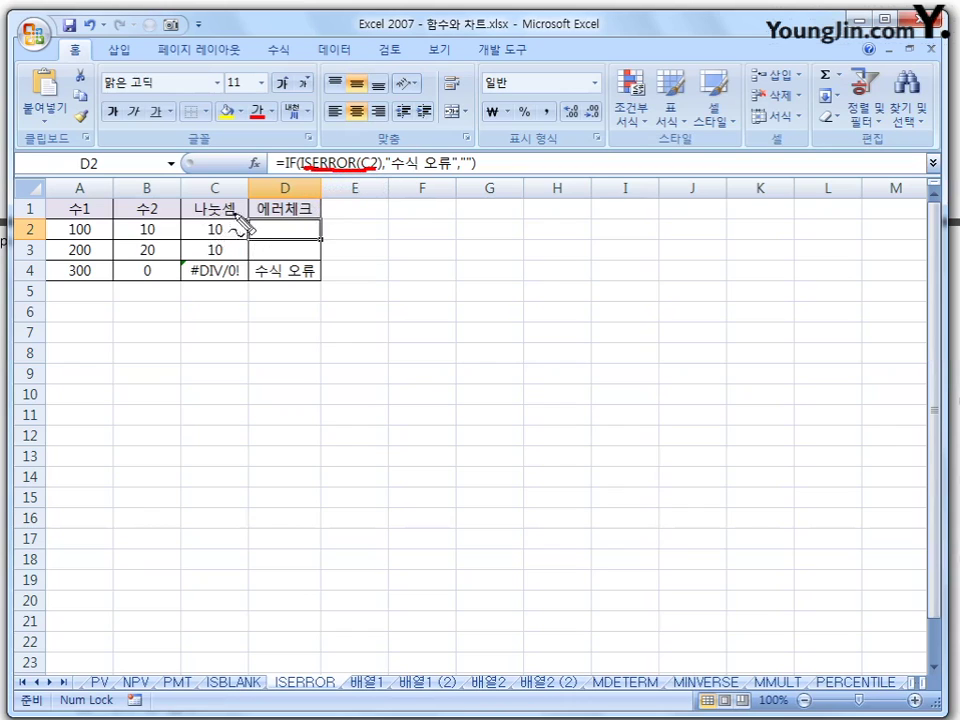
pyautogui.moveTo(226, 234)
pyautogui.mouseDown()
pyautogui.moveTo(206, 242)
pyautogui.moveTo(230, 238)
pyautogui.mouseUp()
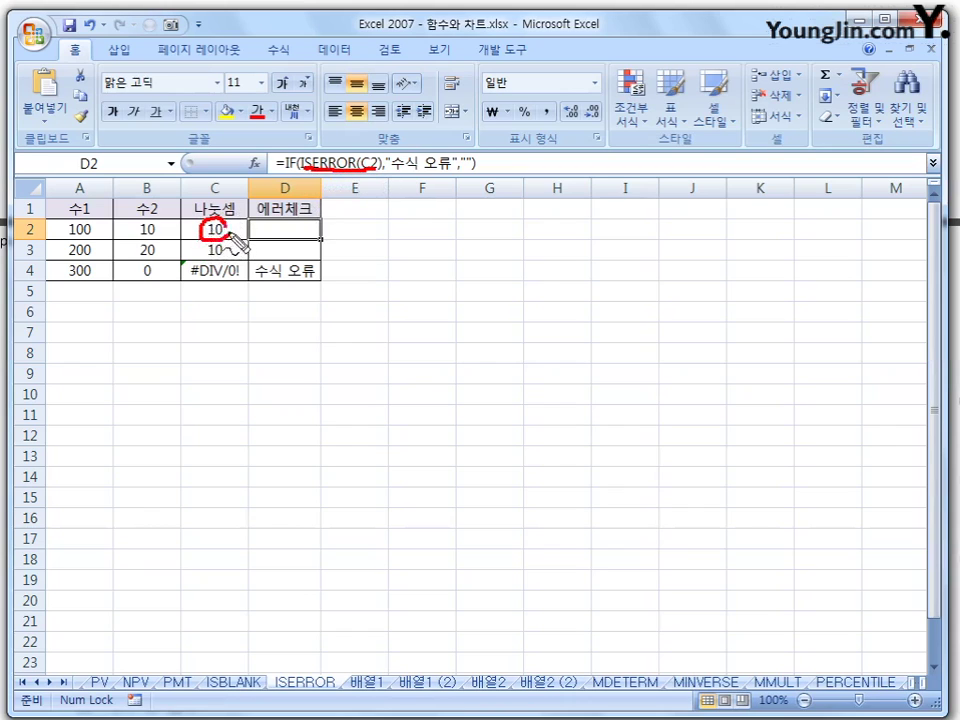
pyautogui.moveTo(65, 239); pyautogui.dragTo(164, 239)
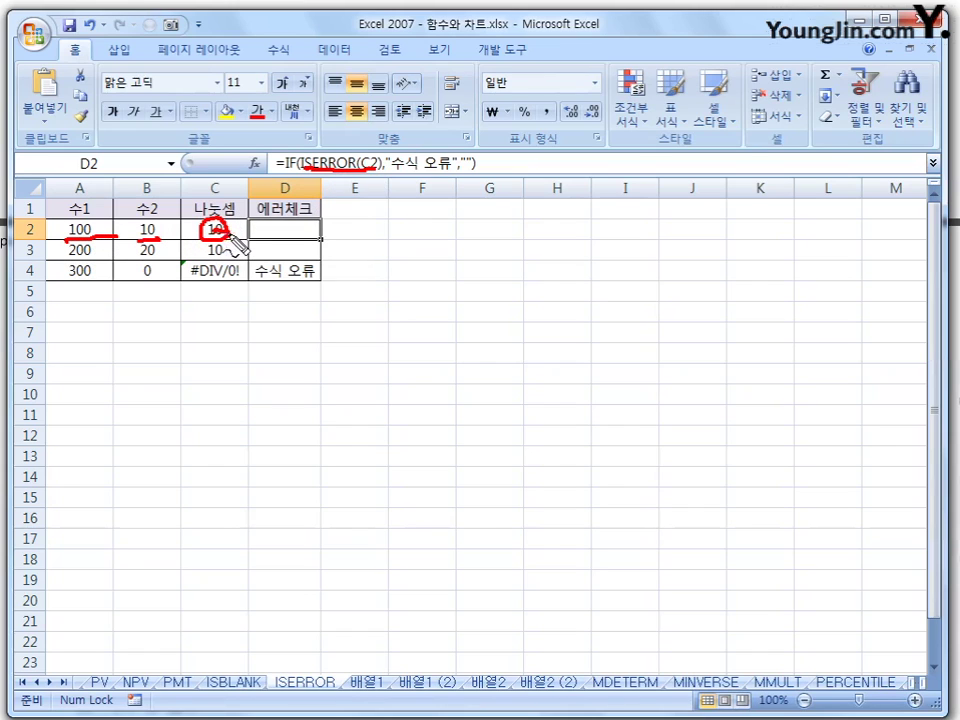
# - Draw arrows from the ISERROR condition to "수식 오류" and the empty-string argument, and write "True" beneath the formula
pyautogui.moveTo(358, 190)
pyautogui.mouseDown()
pyautogui.moveTo(382, 207)
pyautogui.moveTo(403, 180)
pyautogui.mouseUp()
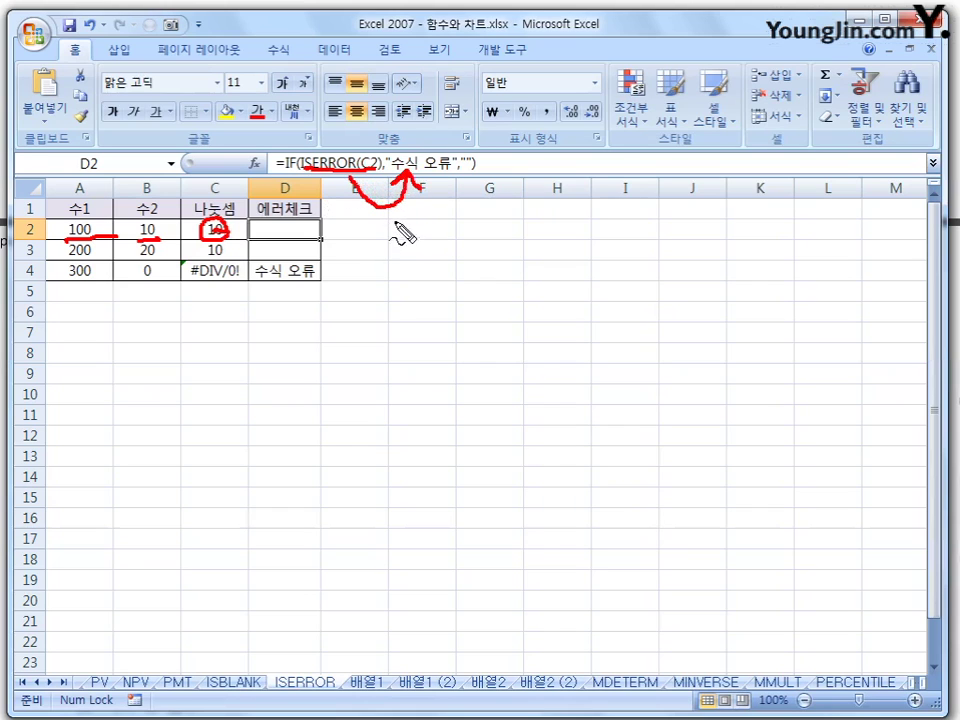
pyautogui.moveTo(396, 223); pyautogui.dragTo(416, 221)
pyautogui.moveTo(407, 223)
pyautogui.mouseDown()
pyautogui.moveTo(405, 241)
pyautogui.moveTo(431, 230)
pyautogui.moveTo(464, 236)
pyautogui.mouseUp()
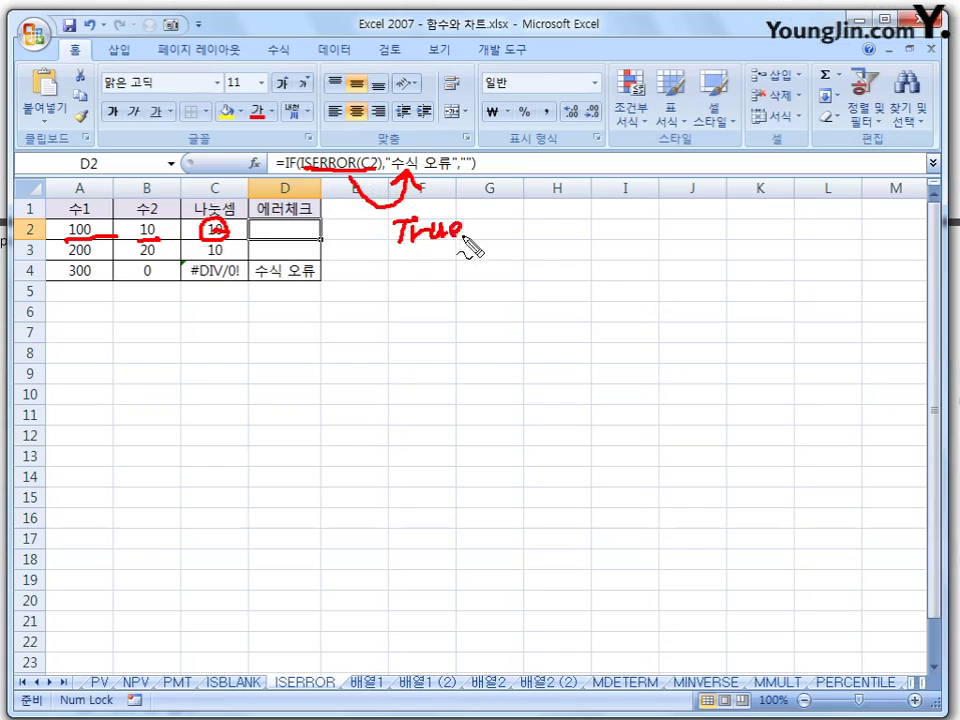
pyautogui.moveTo(345, 197)
pyautogui.mouseDown()
pyautogui.moveTo(400, 265)
pyautogui.moveTo(512, 214)
pyautogui.moveTo(470, 168)
pyautogui.moveTo(482, 168)
pyautogui.mouseUp()
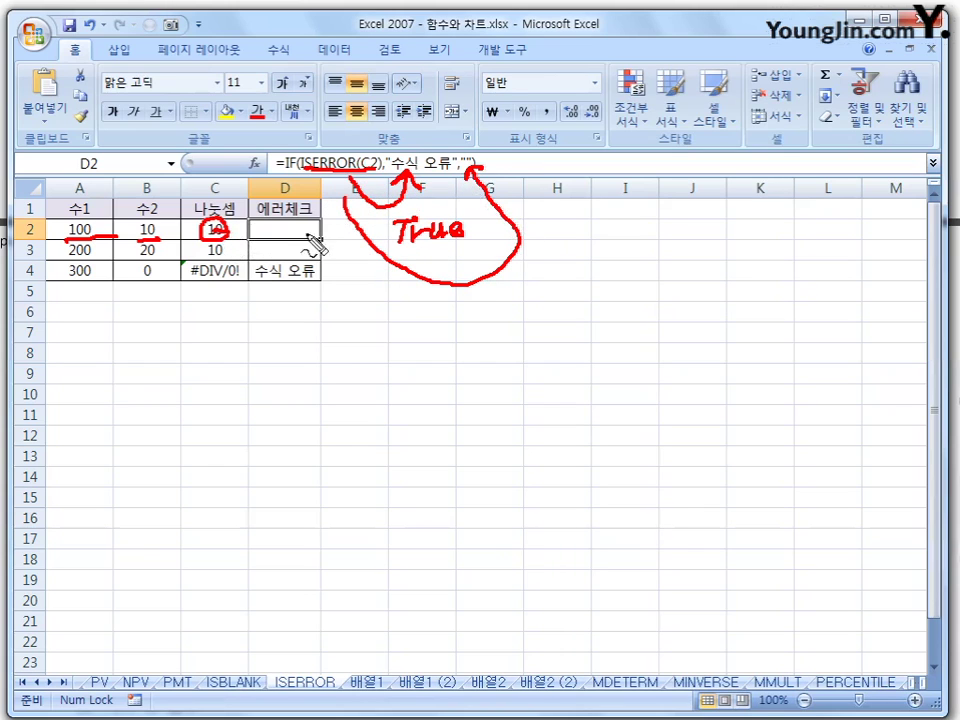
# - Circle D2, D3, B4 and C4, draw an arrow from C4 to D4, write "false" by the outer arrow, and clear the annotations
pyautogui.moveTo(265, 224)
pyautogui.mouseDown()
pyautogui.moveTo(290, 242)
pyautogui.moveTo(307, 233)
pyautogui.mouseUp()
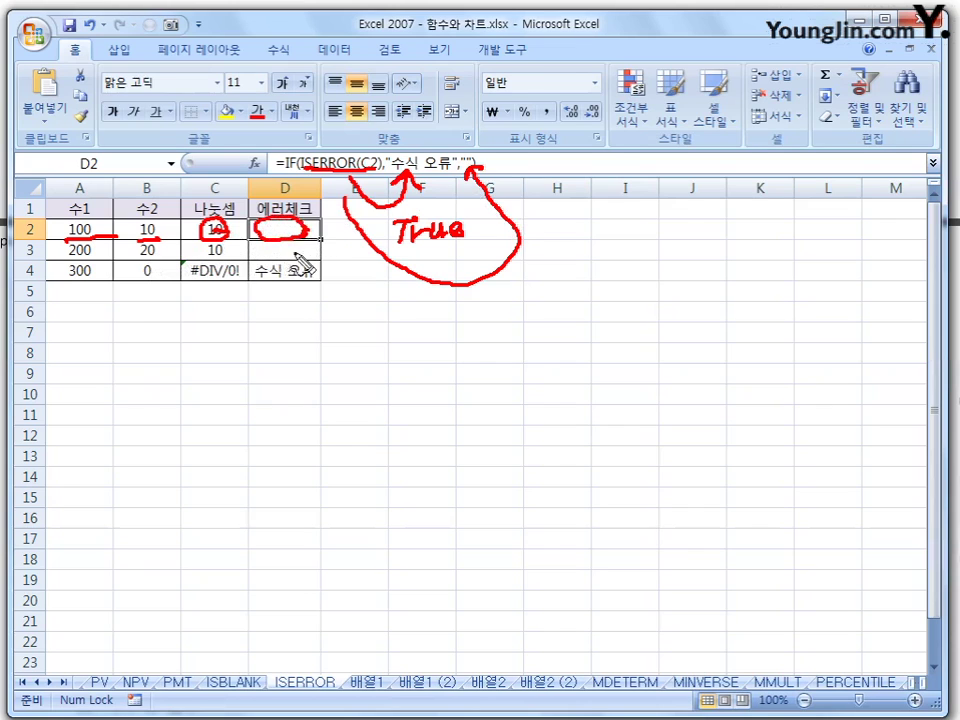
pyautogui.moveTo(270, 262)
pyautogui.mouseDown()
pyautogui.moveTo(289, 274)
pyautogui.moveTo(315, 253)
pyautogui.mouseUp()
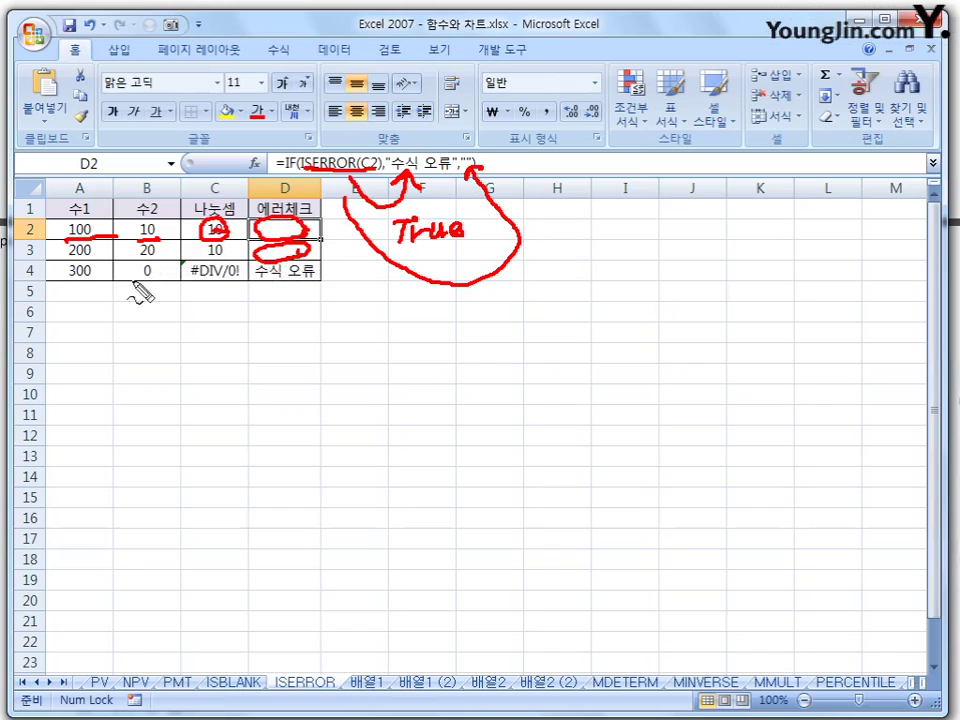
pyautogui.moveTo(139, 279)
pyautogui.mouseDown()
pyautogui.moveTo(253, 274)
pyautogui.moveTo(221, 291)
pyautogui.moveTo(236, 294)
pyautogui.mouseUp()
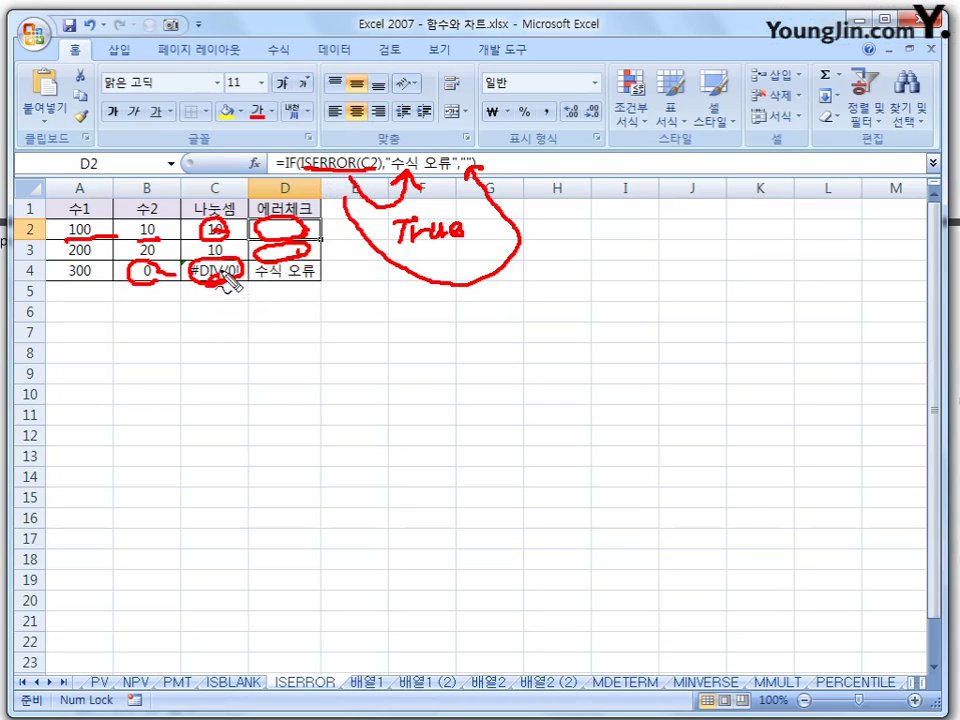
pyautogui.moveTo(225, 289)
pyautogui.mouseDown()
pyautogui.moveTo(264, 328)
pyautogui.moveTo(288, 287)
pyautogui.mouseUp()
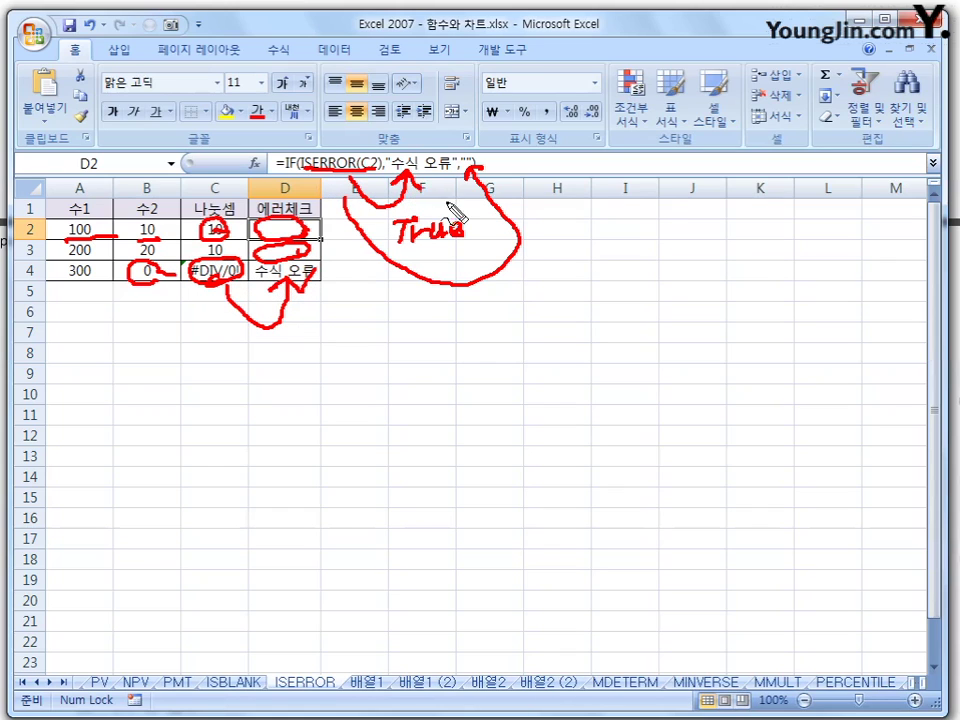
pyautogui.moveTo(535, 258)
pyautogui.mouseDown()
pyautogui.moveTo(537, 289)
pyautogui.moveTo(556, 264)
pyautogui.moveTo(583, 279)
pyautogui.moveTo(617, 279)
pyautogui.moveTo(627, 268)
pyautogui.mouseUp()
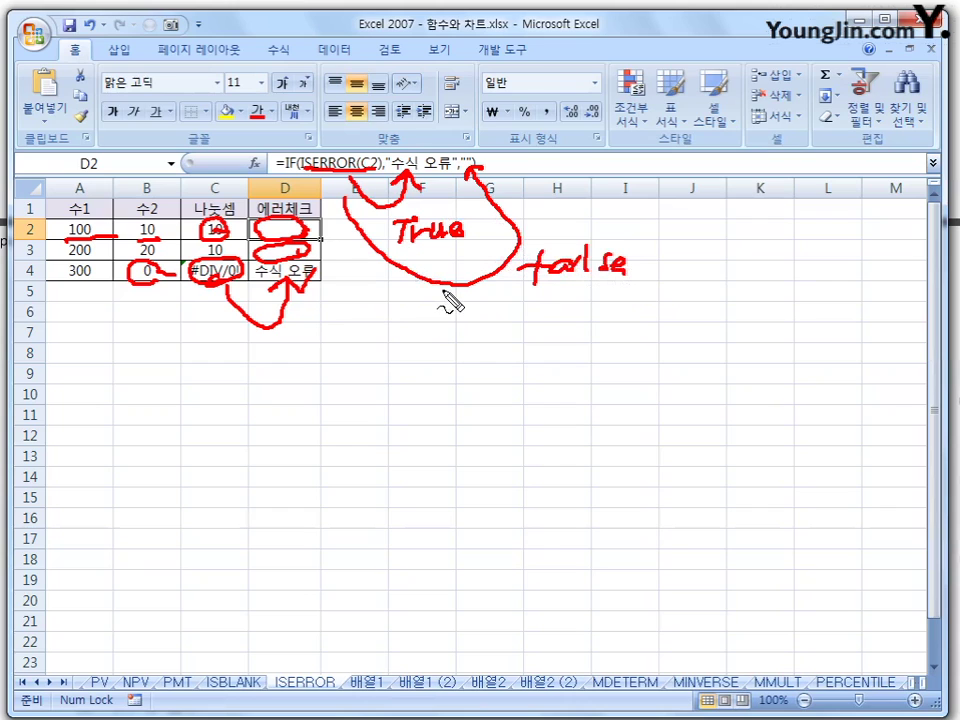
pyautogui.press('Escape')
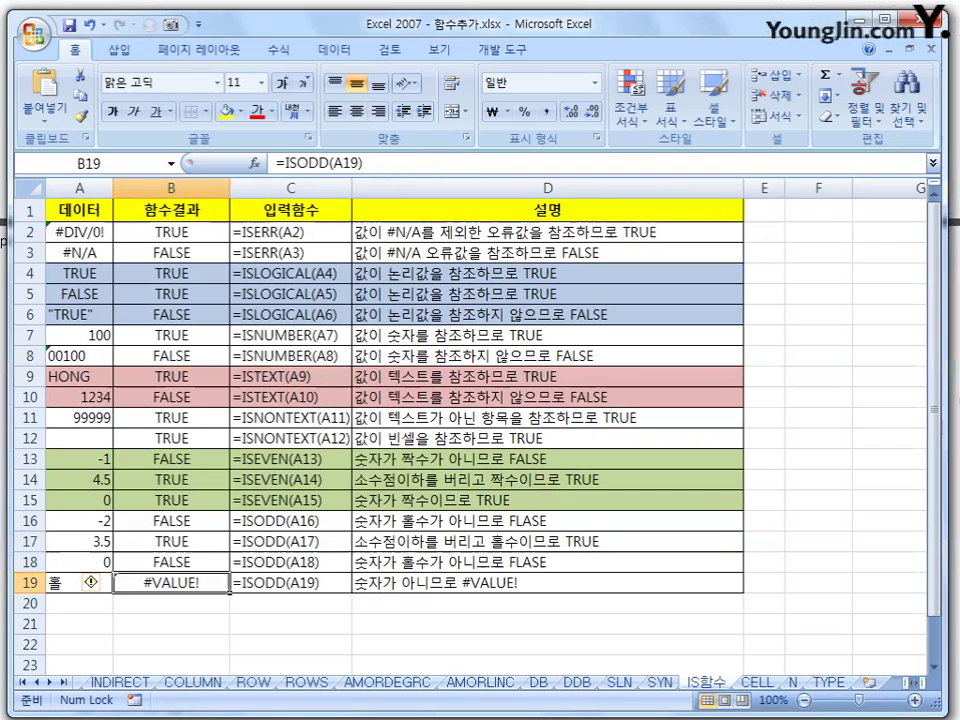
# - Select C2 on the IS함수 sheet, circle #N/A in the D2 description, and underline "제외한 오류값" and TRUE
pyautogui.click(409, 234)
pyautogui.click(280, 234)
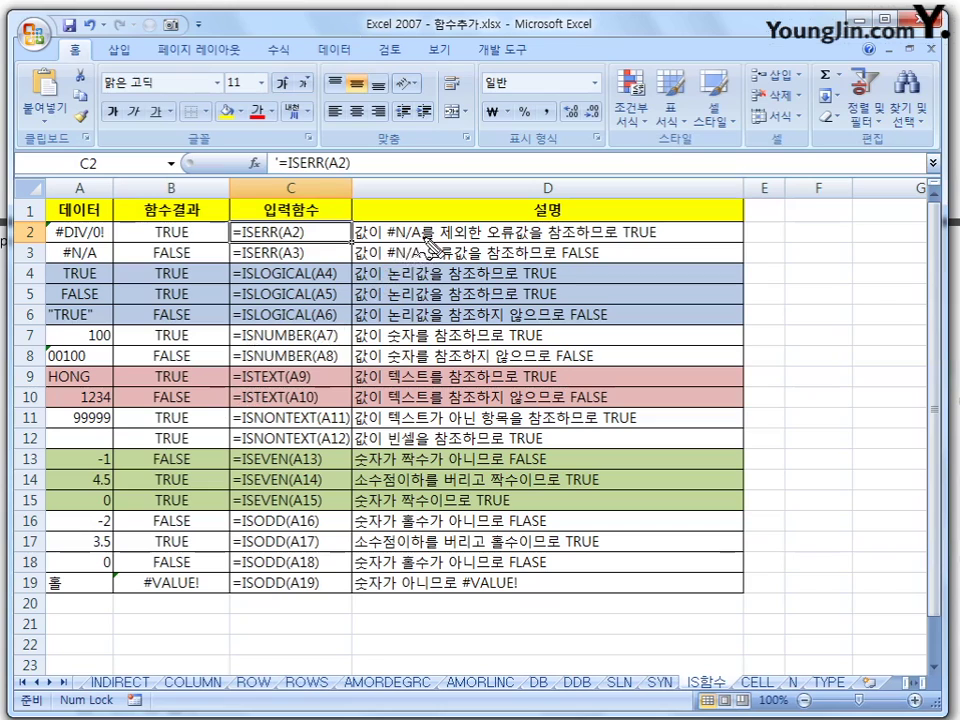
pyautogui.moveTo(410, 245)
pyautogui.mouseDown()
pyautogui.moveTo(386, 240)
pyautogui.moveTo(427, 244)
pyautogui.mouseUp()
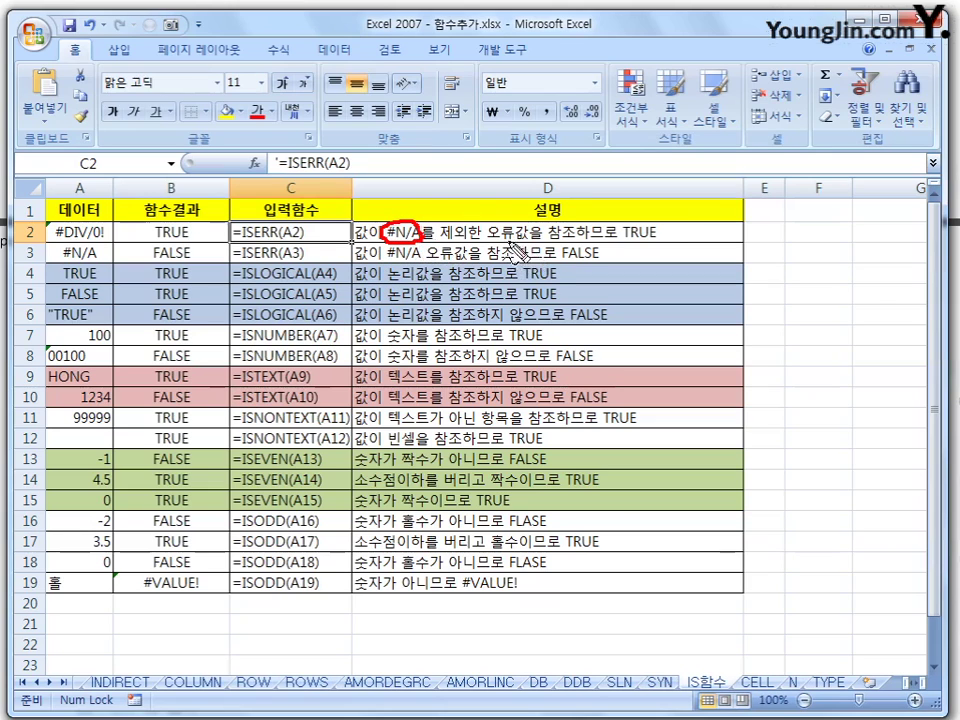
pyautogui.moveTo(622, 239); pyautogui.dragTo(656, 235)
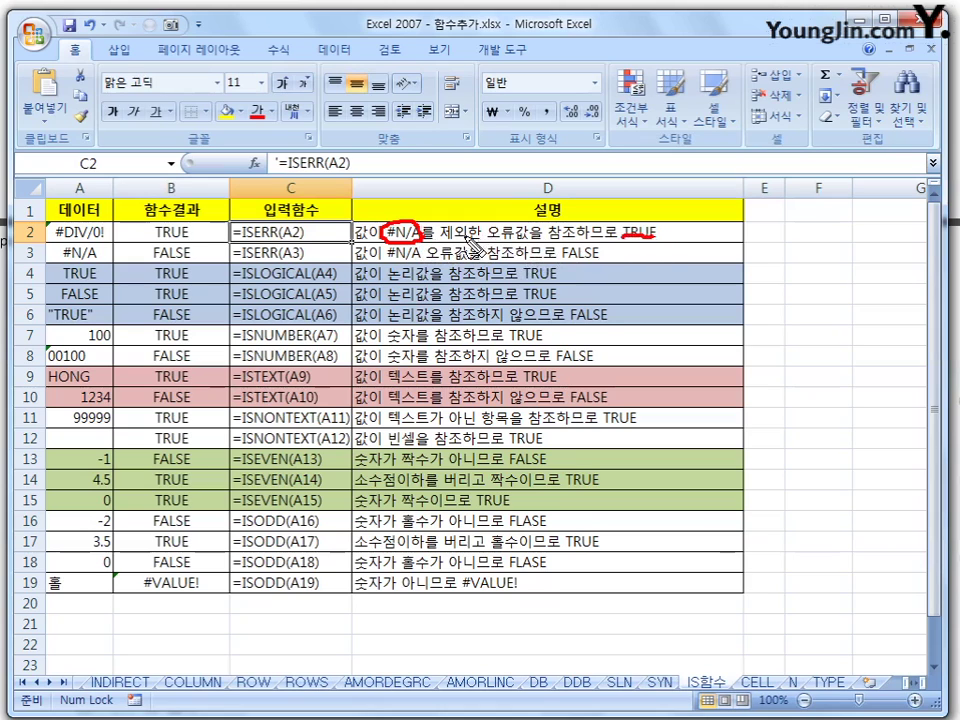
pyautogui.moveTo(440, 240); pyautogui.dragTo(527, 239)
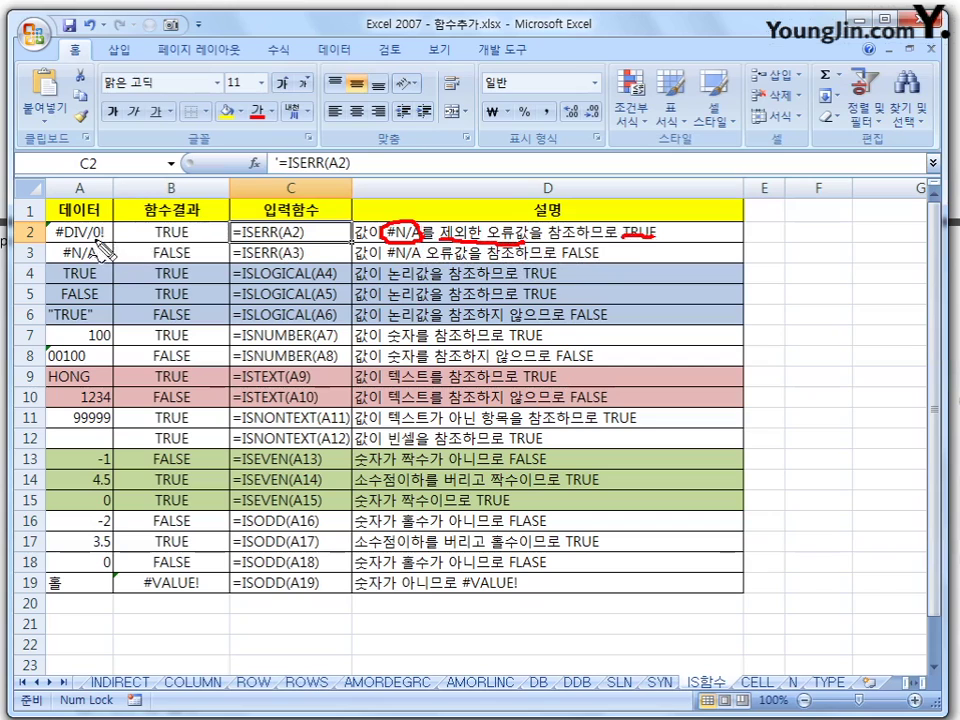
# - Circle #DIV/0! in A2, underline =ISERR(A2) in C2, and underline and circle the TRUE result in B2
pyautogui.moveTo(101, 236)
pyautogui.mouseDown()
pyautogui.moveTo(62, 224)
pyautogui.moveTo(60, 241)
pyautogui.moveTo(104, 240)
pyautogui.mouseUp()
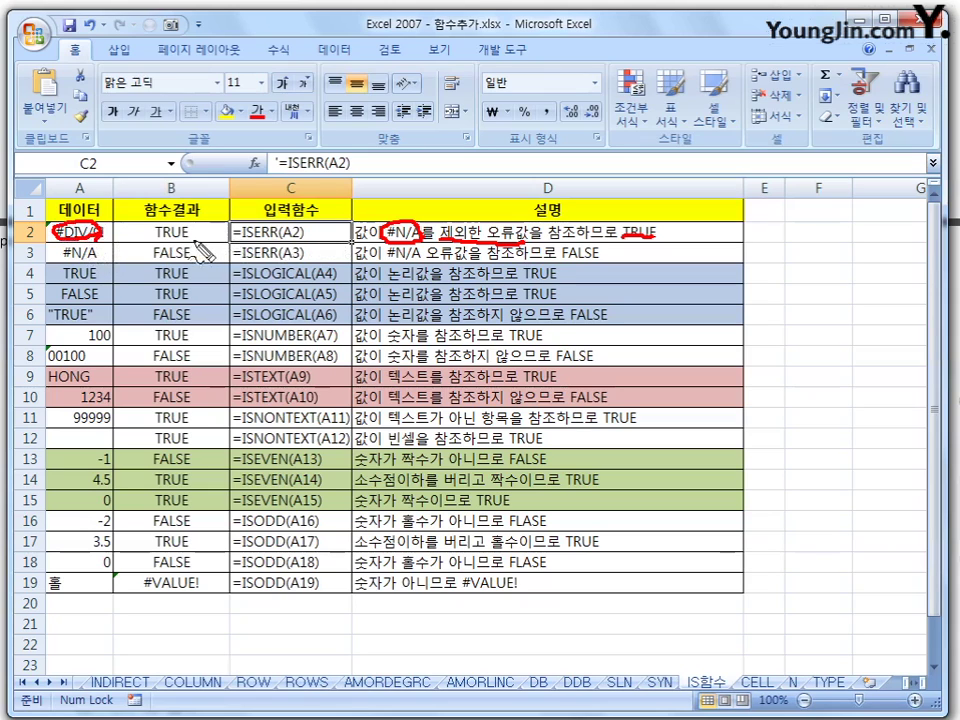
pyautogui.moveTo(234, 241); pyautogui.dragTo(303, 240)
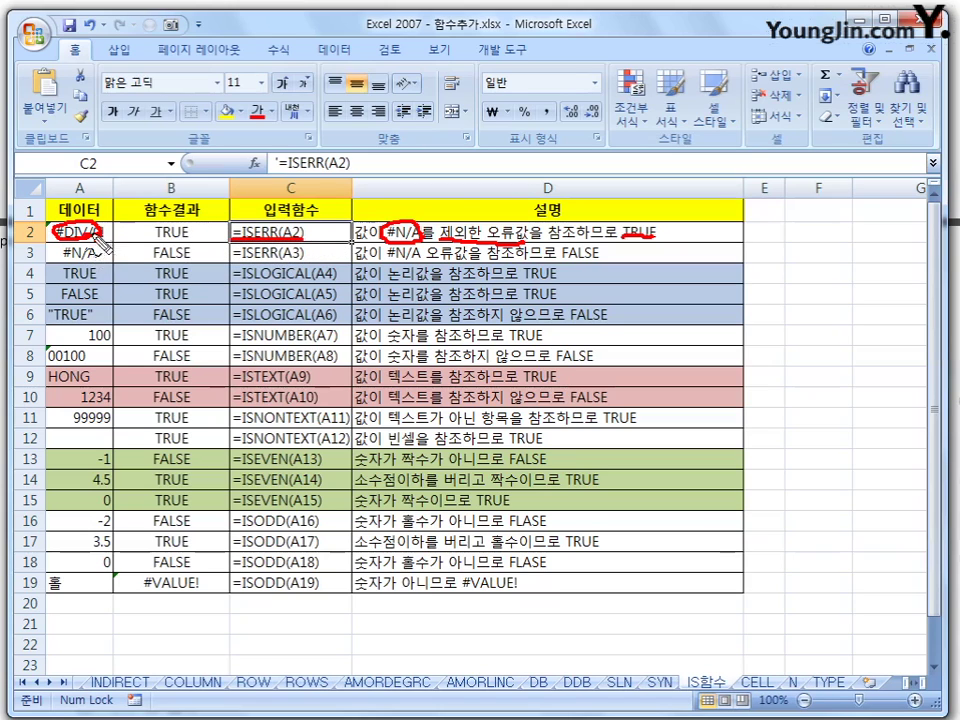
pyautogui.moveTo(156, 241); pyautogui.dragTo(188, 241)
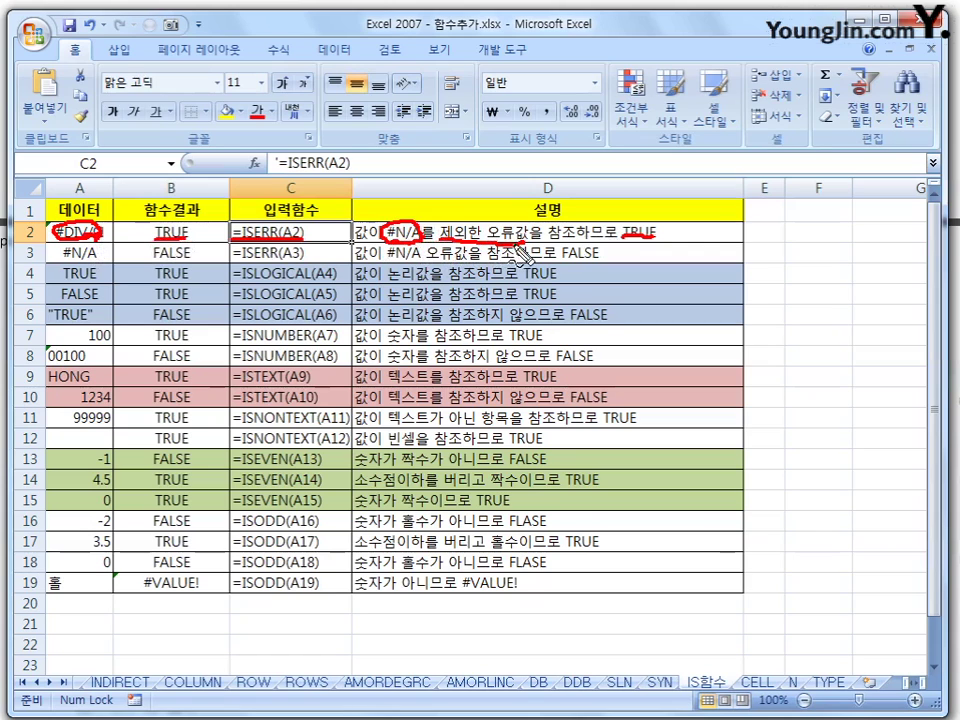
pyautogui.moveTo(172, 244)
pyautogui.mouseDown()
pyautogui.moveTo(158, 222)
pyautogui.moveTo(182, 242)
pyautogui.mouseUp()
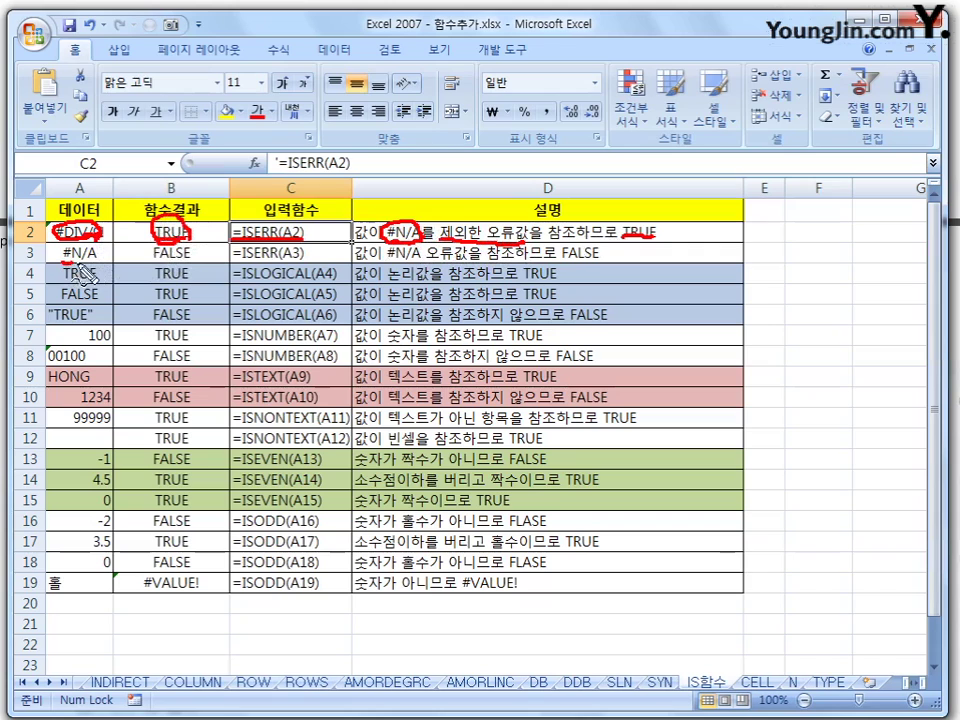
# - Underline #N/A in A3, =ISERR(A3) in C3, and "#N/A 오류값을 참조" and FALSE in D3, and circle FALSE in B3
pyautogui.moveTo(62, 263); pyautogui.dragTo(98, 262)
pyautogui.moveTo(233, 263); pyautogui.dragTo(262, 264)
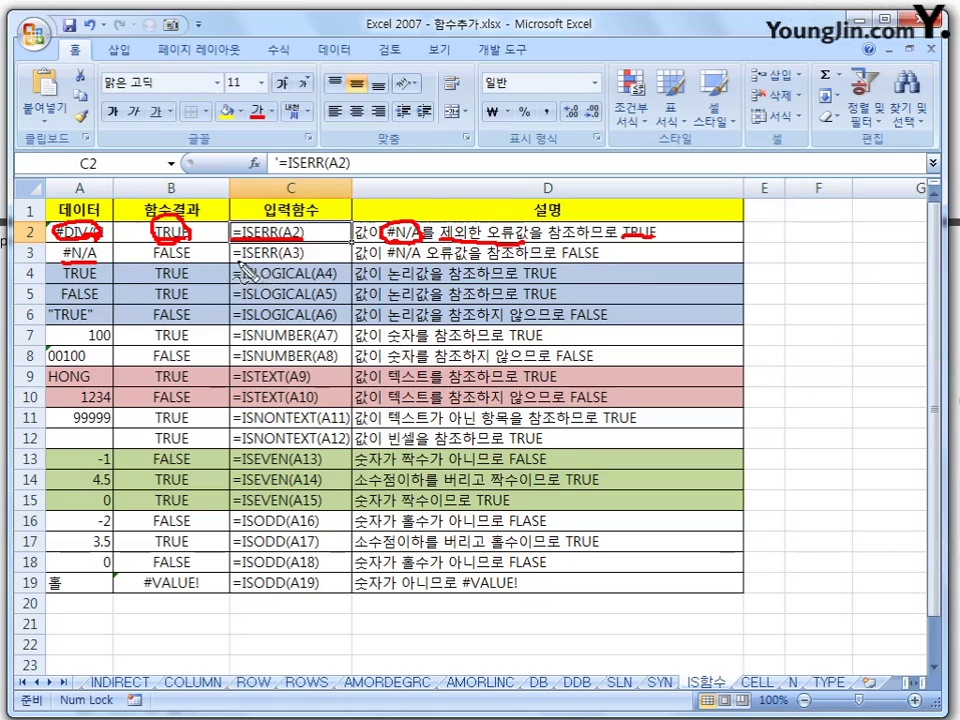
pyautogui.moveTo(387, 262); pyautogui.dragTo(598, 257)
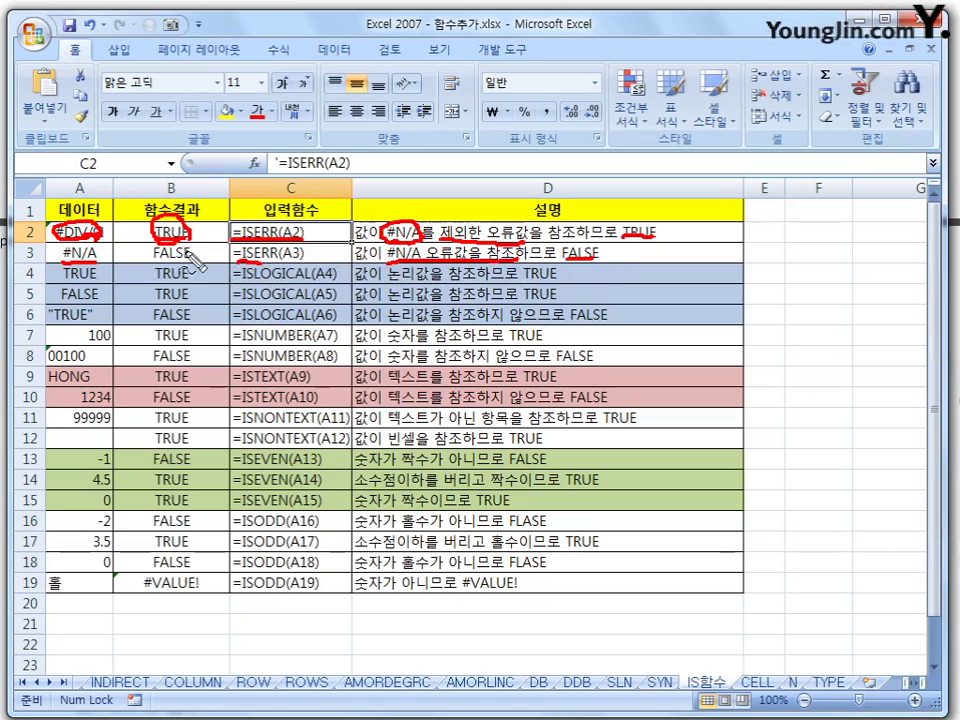
pyautogui.moveTo(184, 245)
pyautogui.mouseDown()
pyautogui.moveTo(152, 250)
pyautogui.moveTo(158, 266)
pyautogui.moveTo(183, 244)
pyautogui.mouseUp()
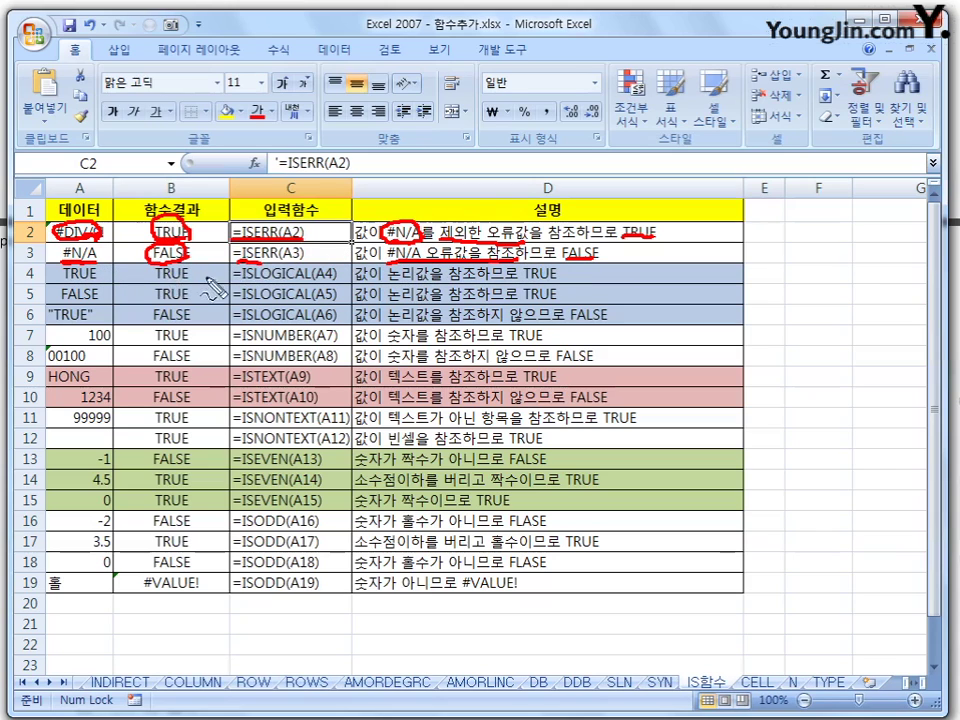
pyautogui.moveTo(238, 262); pyautogui.dragTo(304, 258)
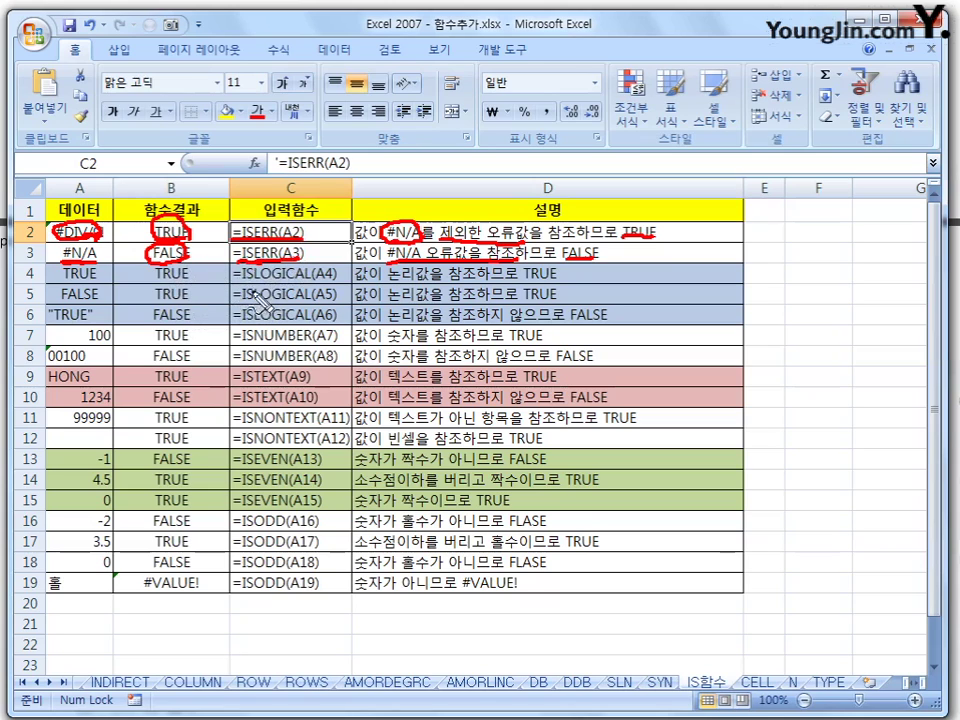
# - Mark the ISLOGICAL examples in rows 4 to 6: circle A4, underline the other data, the results and the C4 formula, and bracket C4:C6
pyautogui.moveTo(252, 285); pyautogui.dragTo(307, 287)
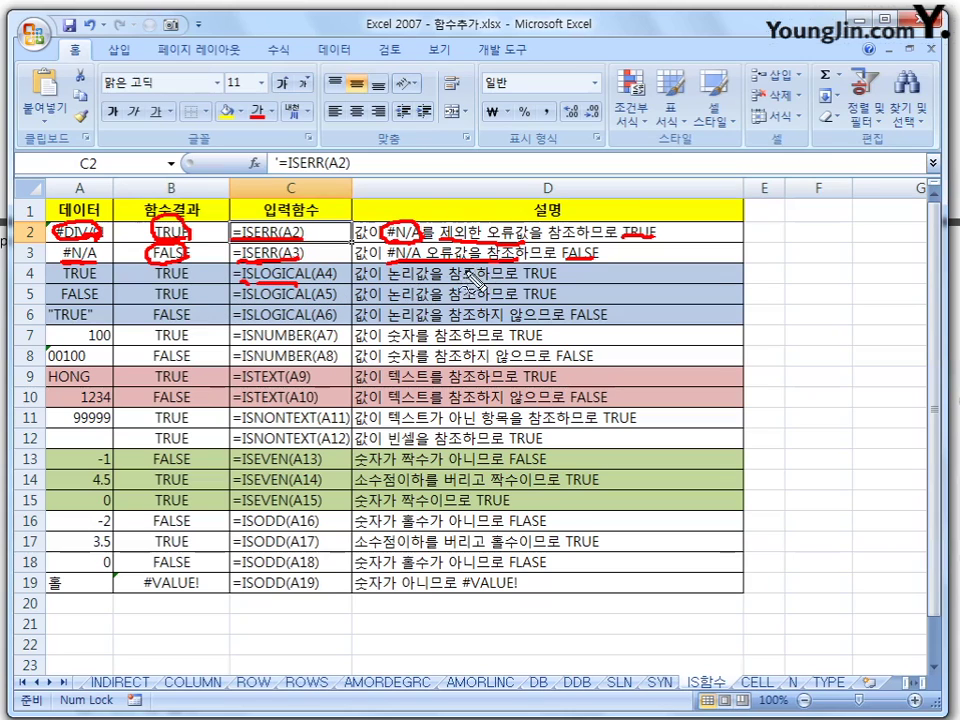
pyautogui.moveTo(100, 285)
pyautogui.mouseDown()
pyautogui.moveTo(70, 284)
pyautogui.moveTo(92, 266)
pyautogui.mouseUp()
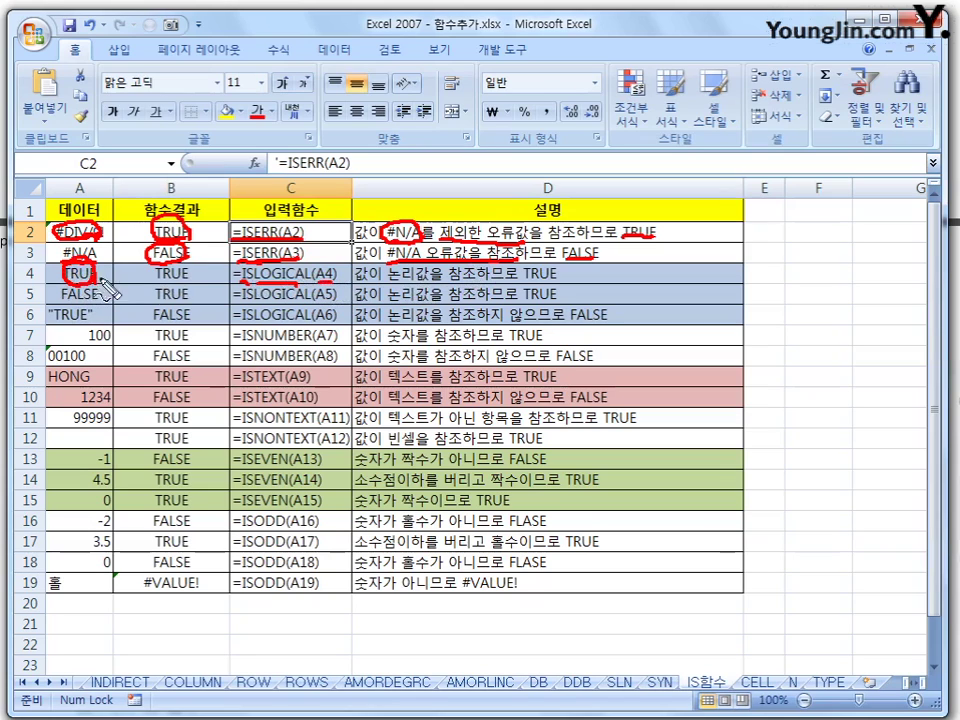
pyautogui.moveTo(155, 285); pyautogui.dragTo(191, 283)
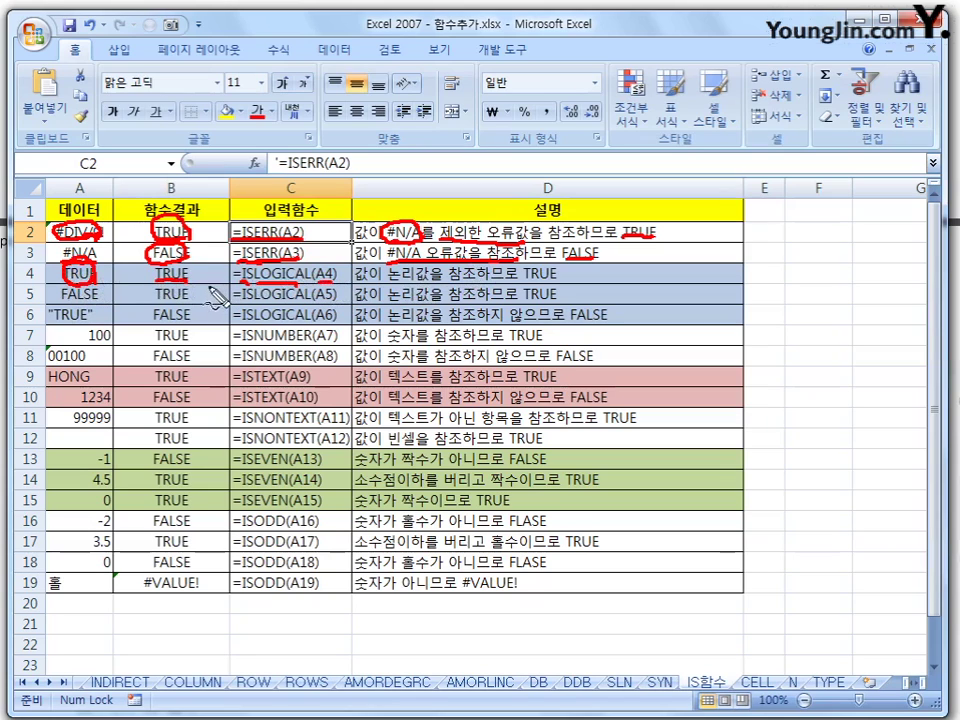
pyautogui.moveTo(63, 302); pyautogui.dragTo(98, 301)
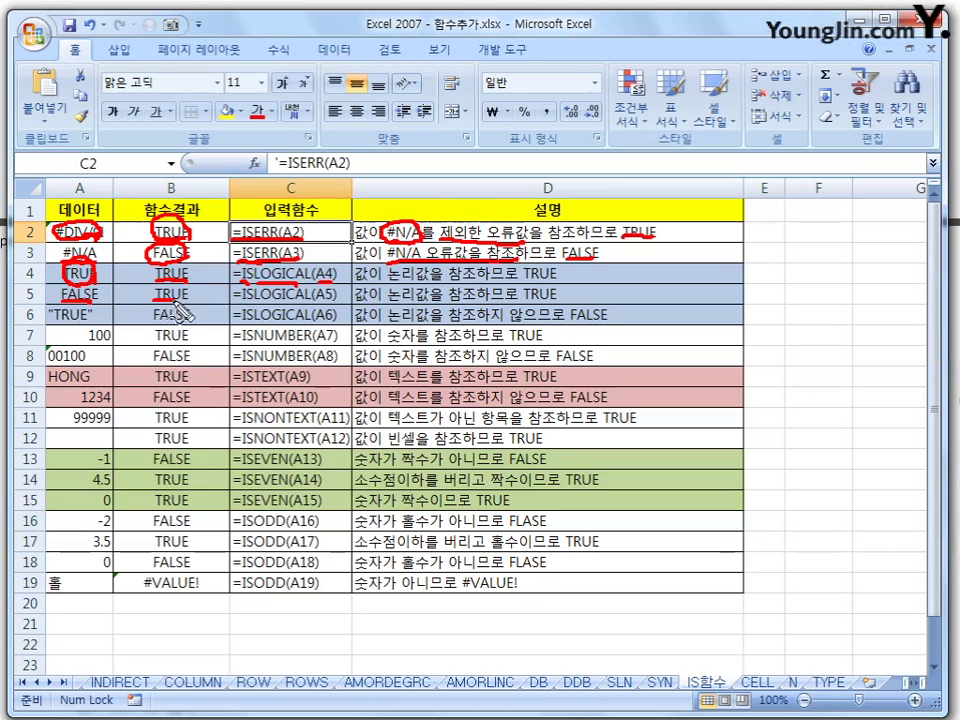
pyautogui.moveTo(158, 302); pyautogui.dragTo(182, 302)
pyautogui.moveTo(48, 322); pyautogui.dragTo(93, 322)
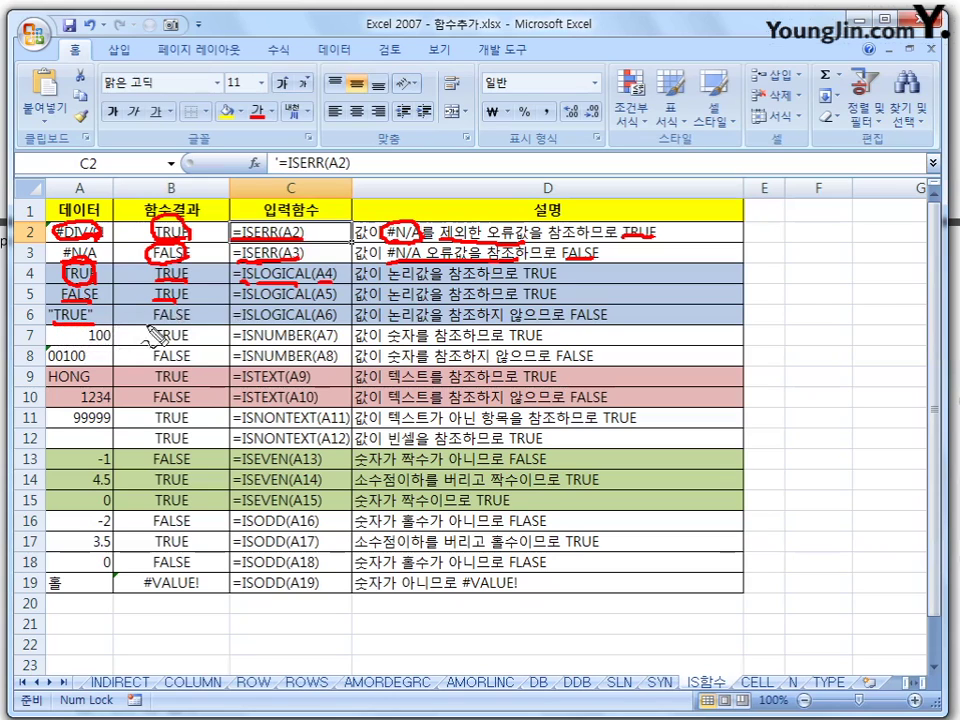
pyautogui.moveTo(152, 324); pyautogui.dragTo(195, 324)
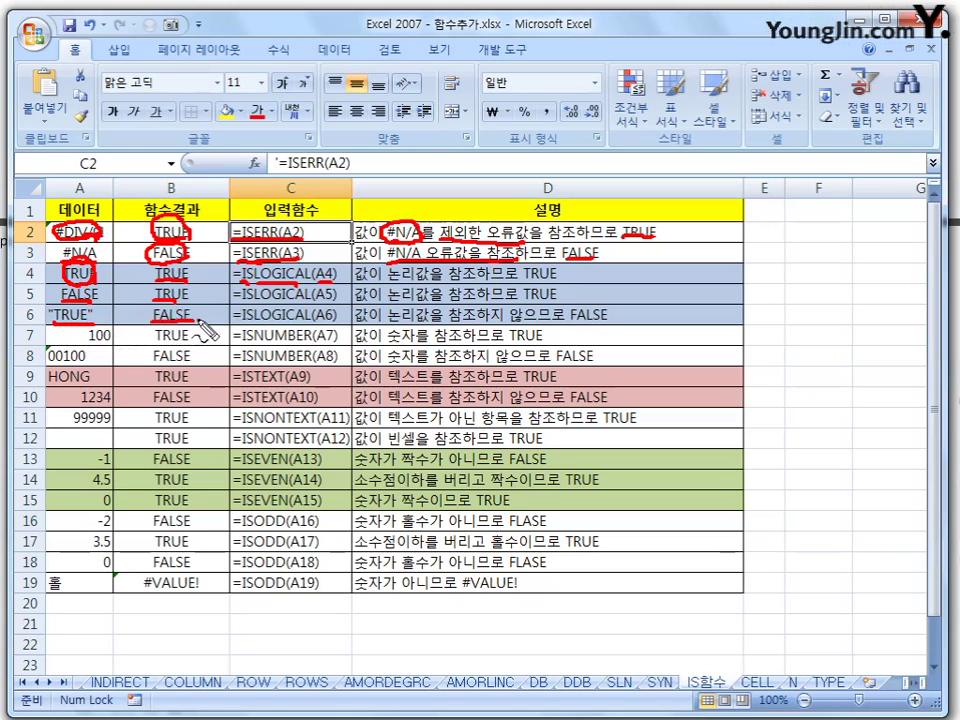
pyautogui.moveTo(232, 267); pyautogui.dragTo(228, 322)
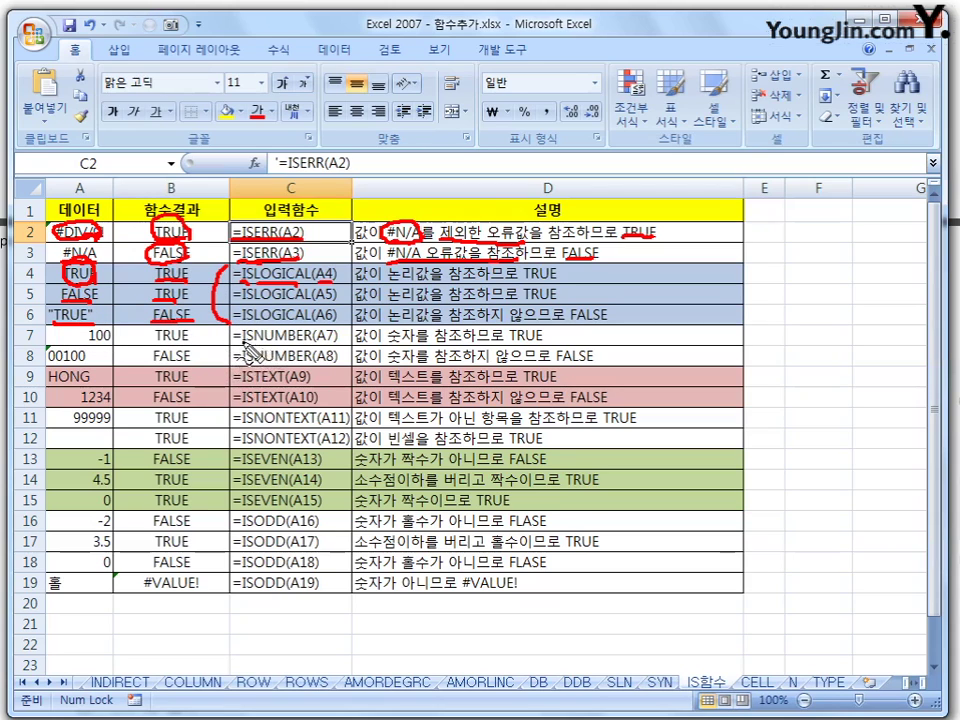
# - Mark the ISNUMBER examples: circle 100 in A7 and FALSE in B8, and underline B7, 00100 in A8 and the formulas in C7 and C8
pyautogui.moveTo(242, 344); pyautogui.dragTo(300, 344)
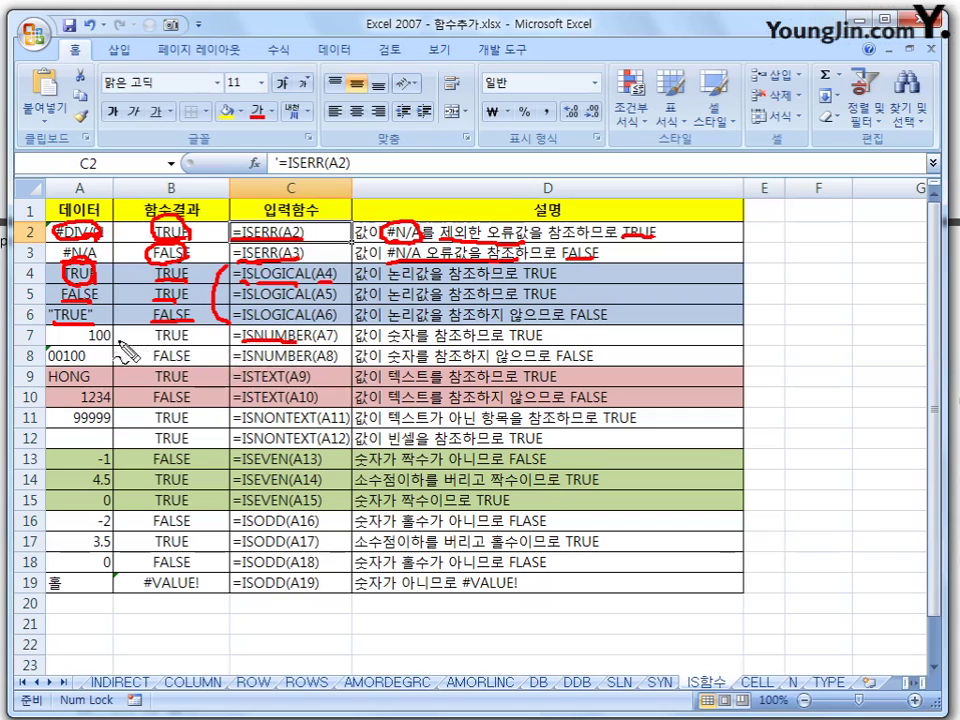
pyautogui.moveTo(110, 327)
pyautogui.mouseDown()
pyautogui.moveTo(90, 342)
pyautogui.moveTo(195, 343)
pyautogui.mouseUp()
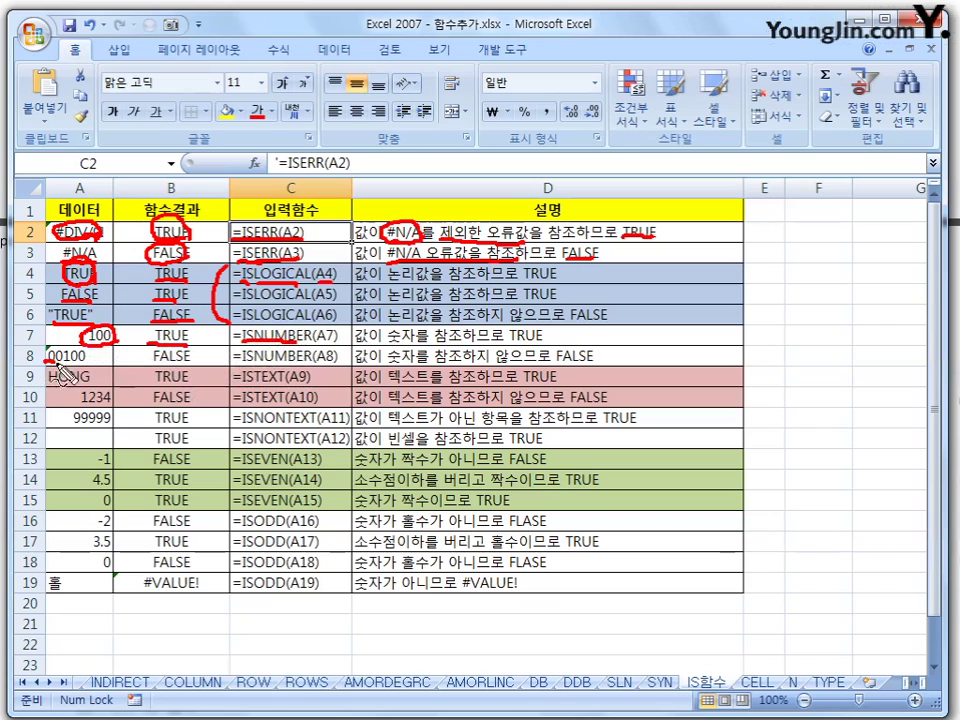
pyautogui.moveTo(46, 367); pyautogui.dragTo(88, 364)
pyautogui.moveTo(186, 347)
pyautogui.mouseDown()
pyautogui.moveTo(152, 360)
pyautogui.moveTo(186, 365)
pyautogui.moveTo(190, 348)
pyautogui.moveTo(308, 364)
pyautogui.mouseUp()
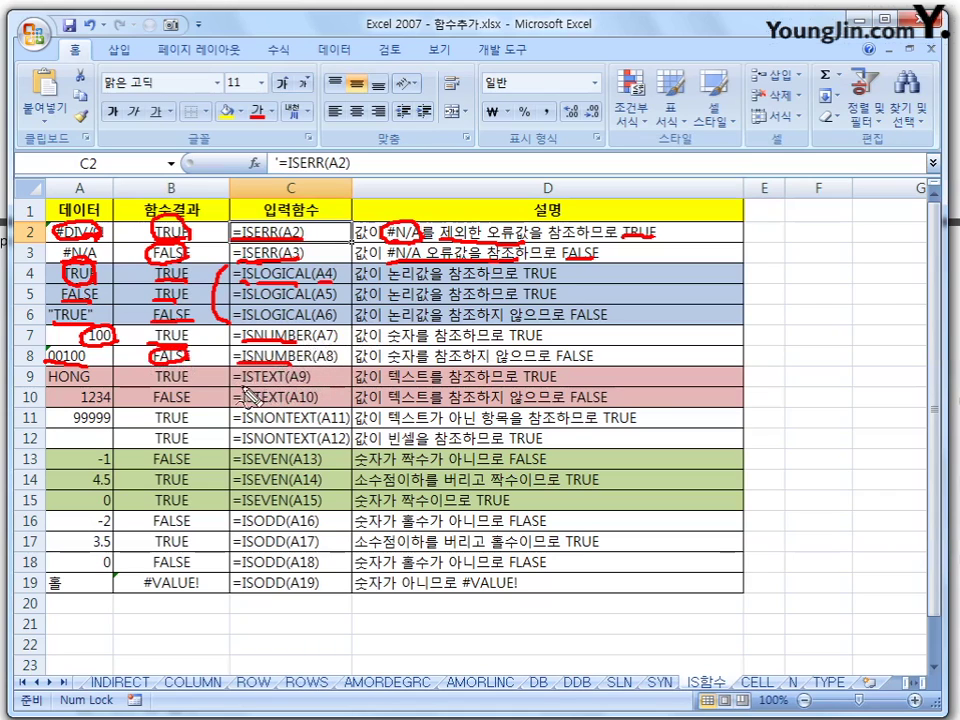
# - Mark the ISTEXT examples in rows 9 and 10 by underlining the data and formulas and circling the results in B9 and B10
pyautogui.moveTo(238, 387); pyautogui.dragTo(290, 386)
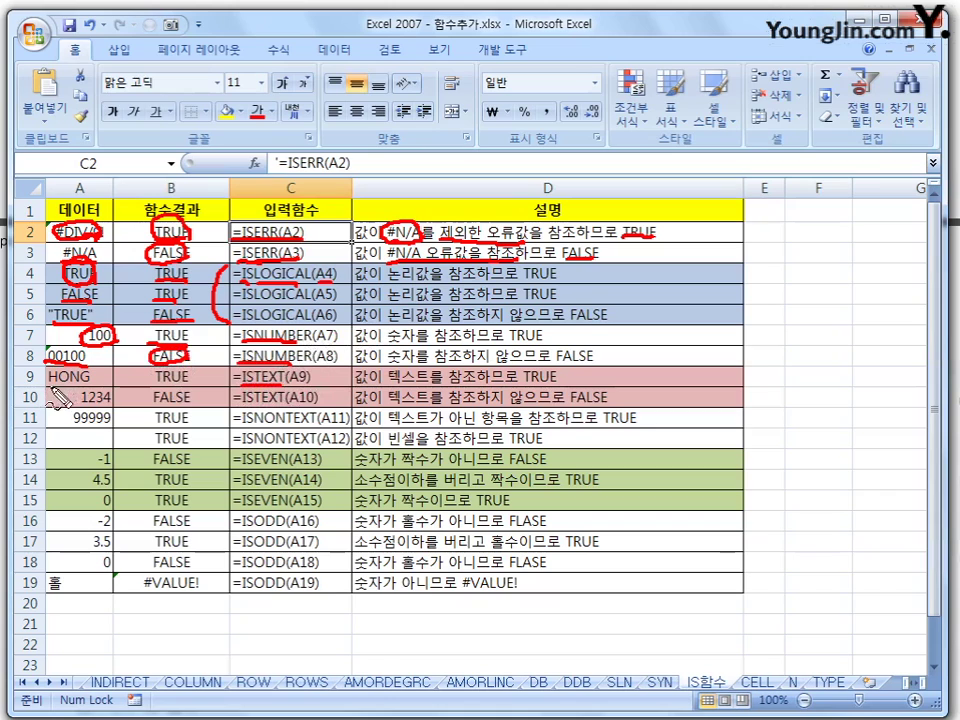
pyautogui.moveTo(48, 388); pyautogui.dragTo(92, 388)
pyautogui.moveTo(180, 372)
pyautogui.mouseDown()
pyautogui.moveTo(193, 394)
pyautogui.moveTo(160, 392)
pyautogui.moveTo(185, 392)
pyautogui.mouseUp()
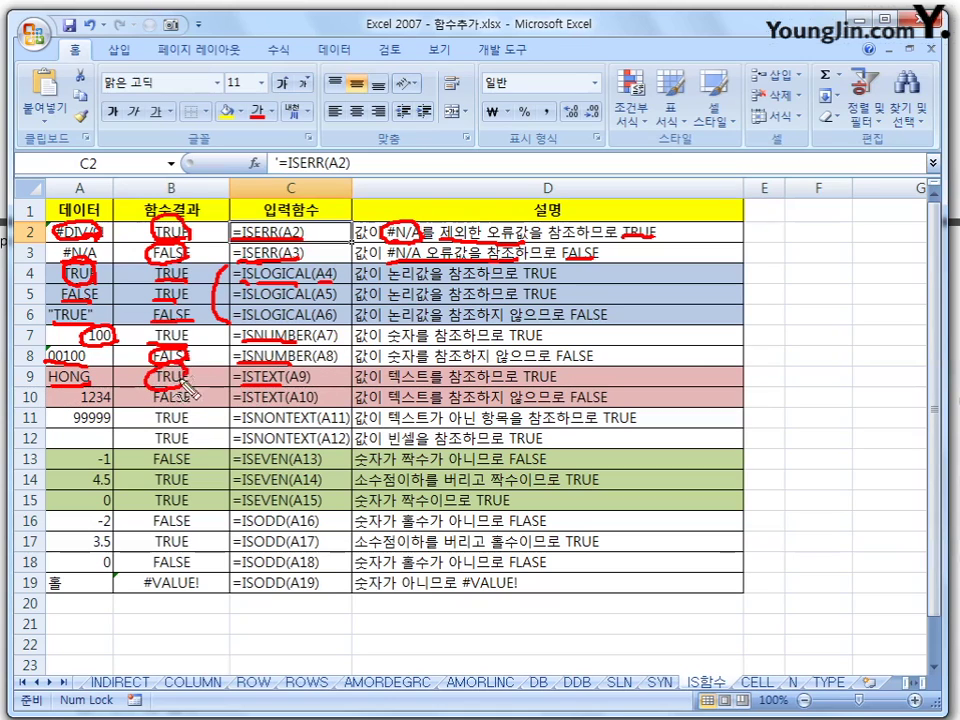
pyautogui.moveTo(80, 403); pyautogui.dragTo(111, 402)
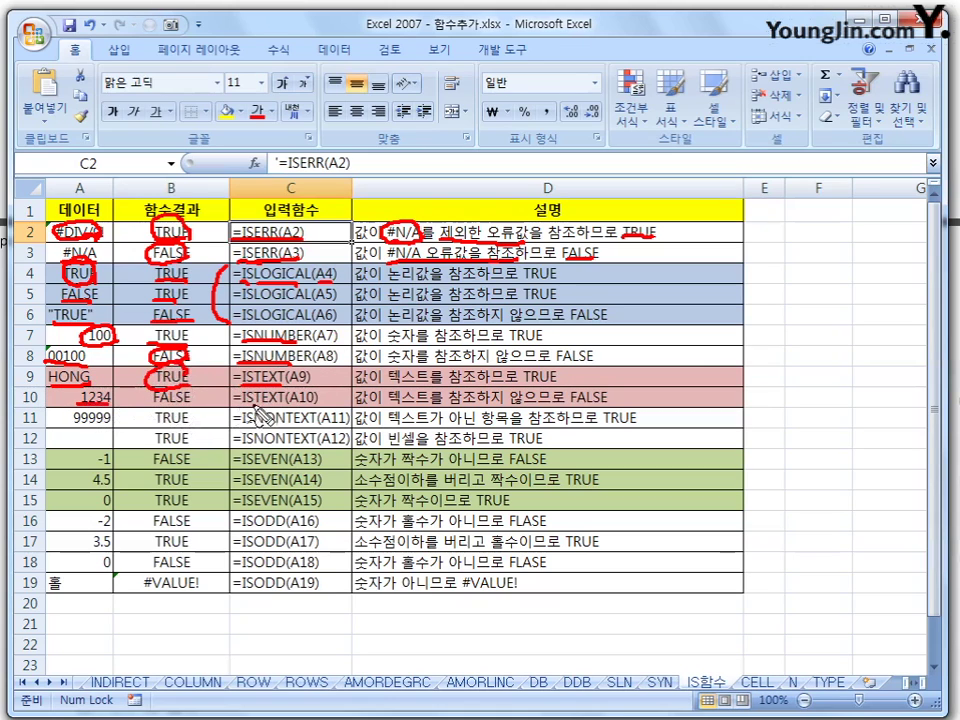
pyautogui.moveTo(238, 408); pyautogui.dragTo(290, 407)
pyautogui.moveTo(200, 390)
pyautogui.mouseDown()
pyautogui.moveTo(150, 396)
pyautogui.moveTo(188, 400)
pyautogui.mouseUp()
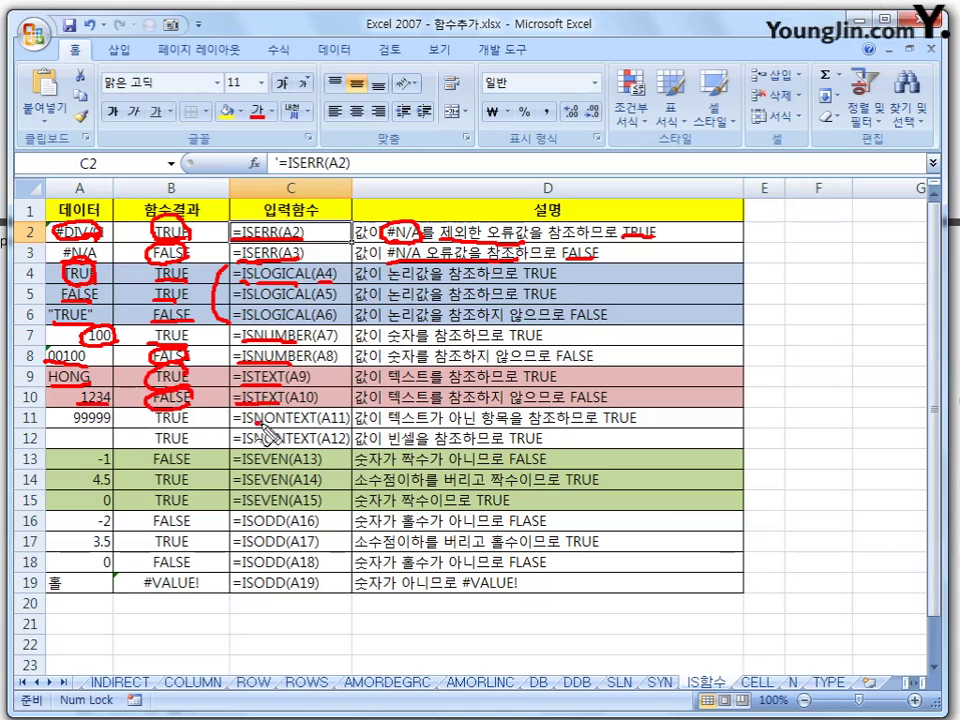
# - Underline NON and TEXT in the ISNONTEXT formulas in C11 and C12, along with the data and TRUE results in both rows
pyautogui.moveTo(262, 424); pyautogui.dragTo(292, 425)
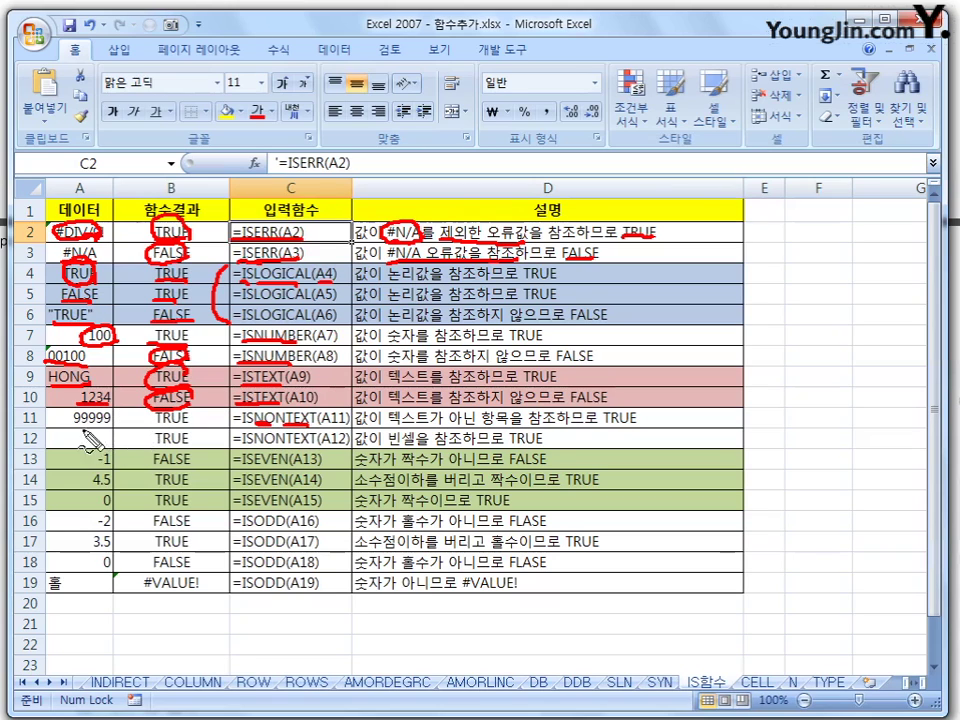
pyautogui.moveTo(76, 428); pyautogui.dragTo(110, 428)
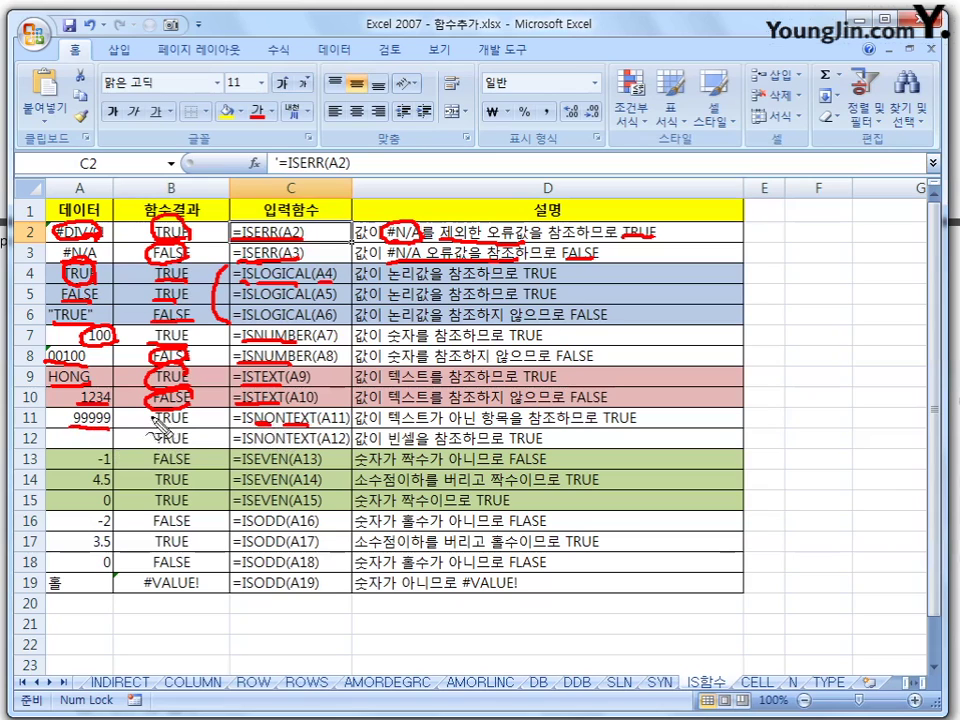
pyautogui.moveTo(155, 429); pyautogui.dragTo(189, 428)
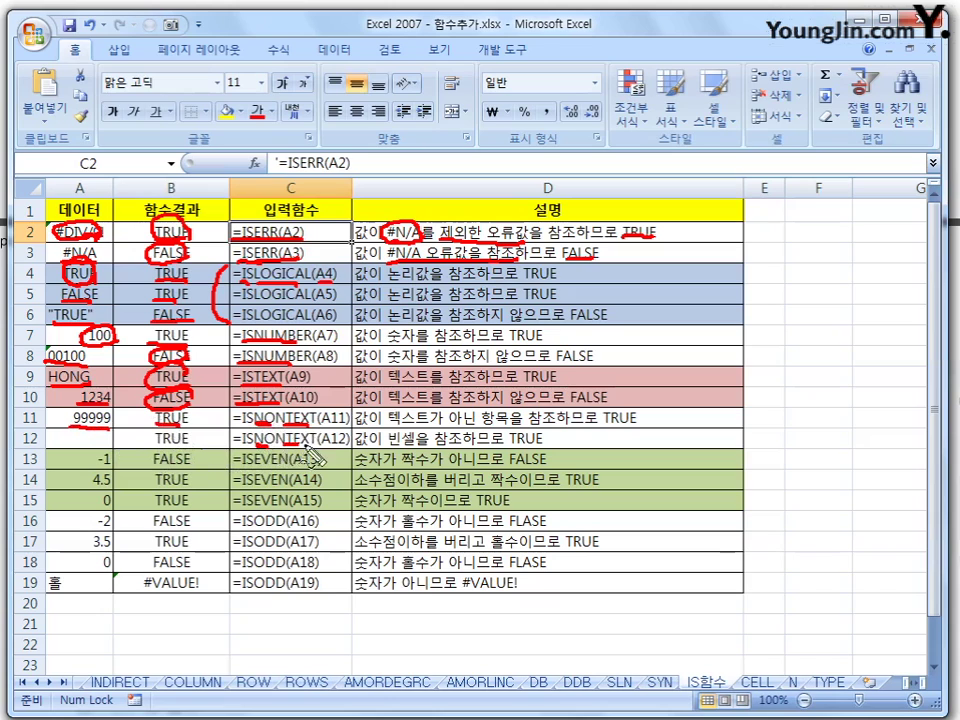
pyautogui.moveTo(72, 438); pyautogui.dragTo(95, 437)
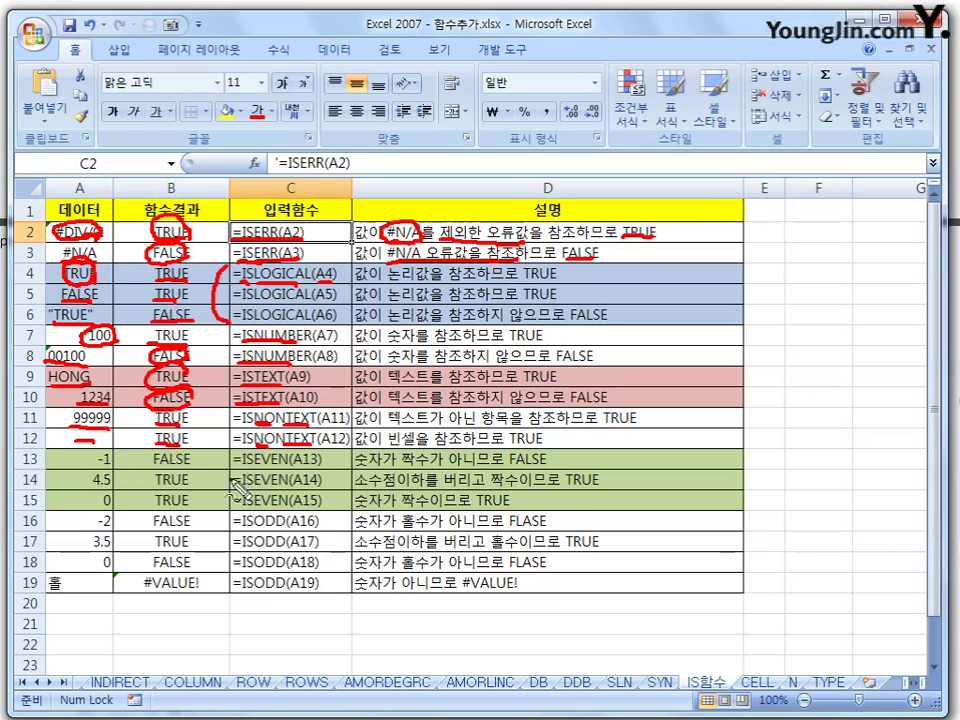
# - Handwrite "even" and "odd" beside rows 13 to 17, mark each letter with a tick, and label them "짝" and "홀"
pyautogui.moveTo(680, 466)
pyautogui.mouseDown()
pyautogui.moveTo(700, 455)
pyautogui.moveTo(706, 478)
pyautogui.moveTo(740, 455)
pyautogui.moveTo(756, 506)
pyautogui.moveTo(782, 484)
pyautogui.mouseUp()
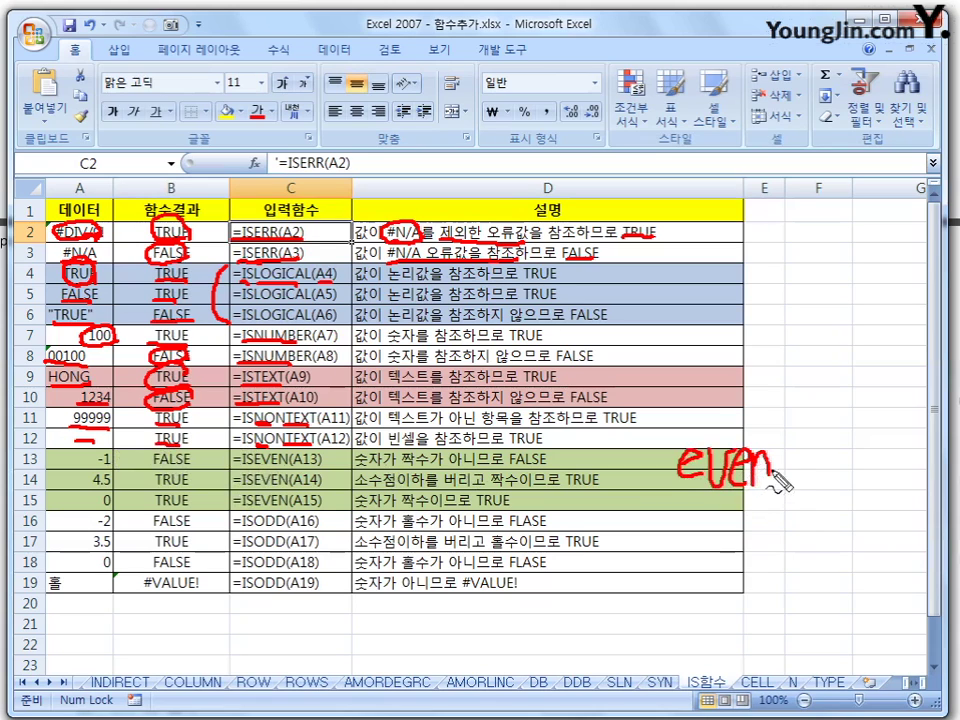
pyautogui.moveTo(716, 520)
pyautogui.mouseDown()
pyautogui.moveTo(767, 530)
pyautogui.moveTo(783, 515)
pyautogui.moveTo(774, 496)
pyautogui.mouseUp()
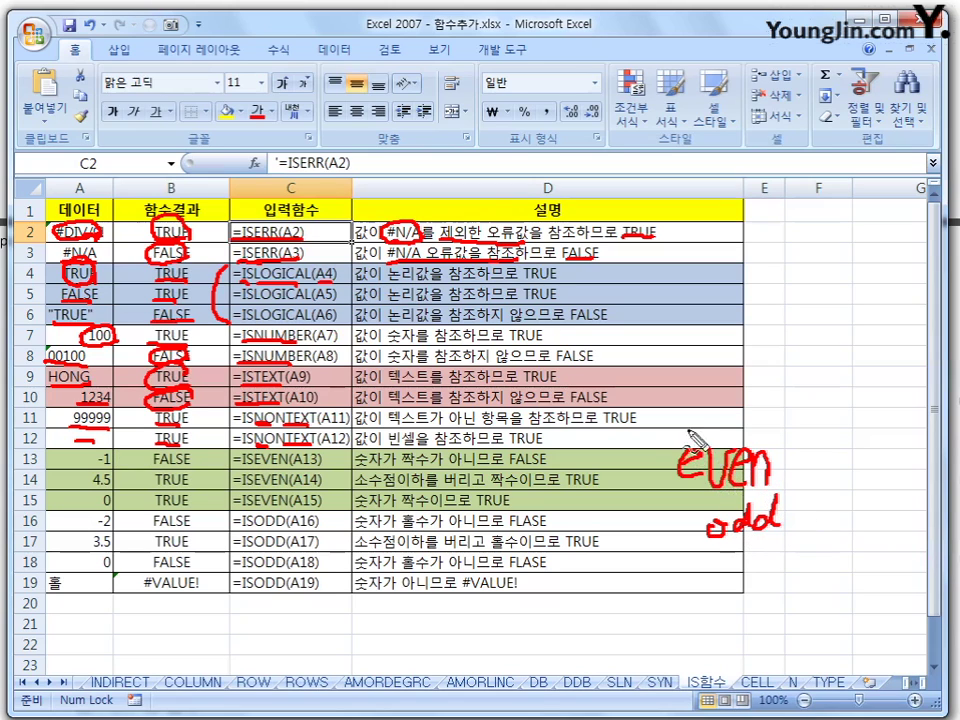
pyautogui.moveTo(682, 429); pyautogui.dragTo(699, 431)
pyautogui.moveTo(711, 420); pyautogui.dragTo(713, 427)
pyautogui.moveTo(733, 418); pyautogui.dragTo(757, 434)
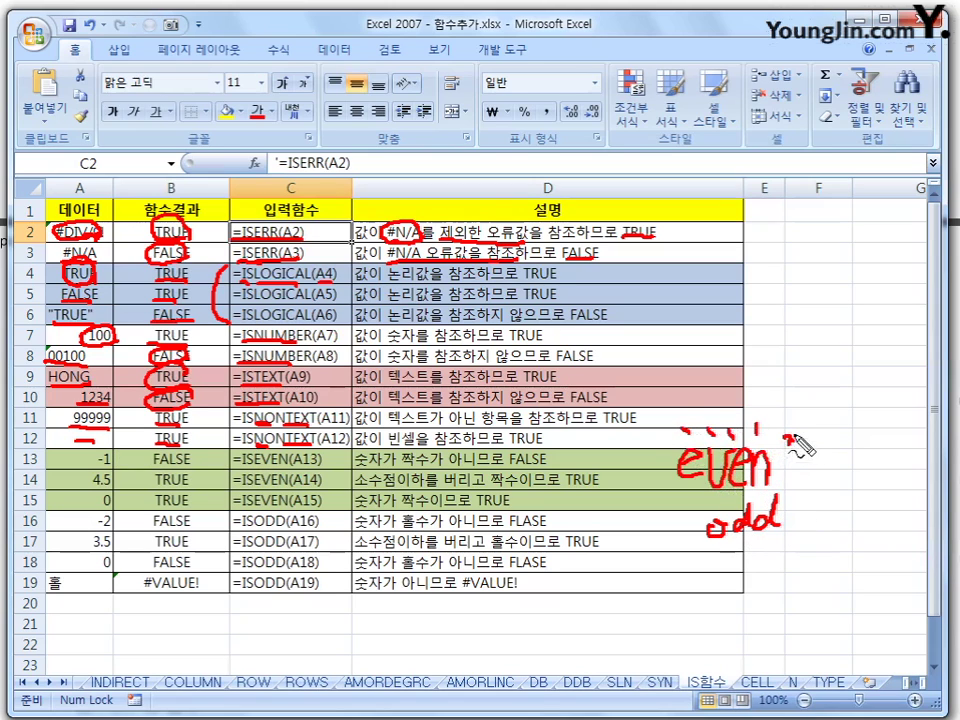
pyautogui.moveTo(815, 445); pyautogui.dragTo(800, 465)
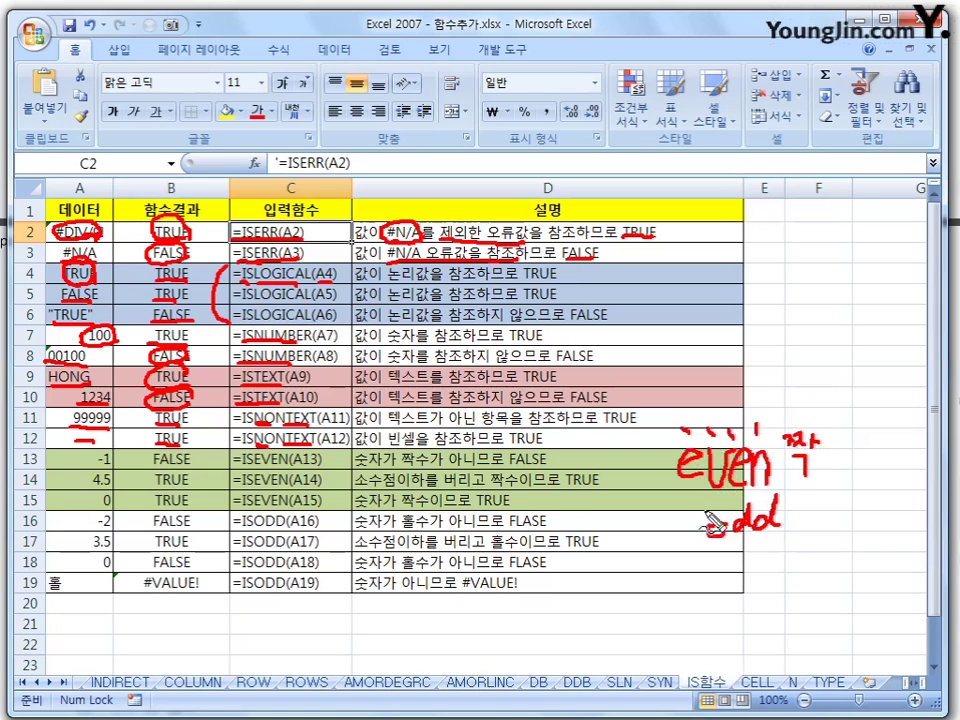
pyautogui.moveTo(814, 507)
pyautogui.mouseDown()
pyautogui.moveTo(821, 521)
pyautogui.moveTo(804, 553)
pyautogui.mouseUp()
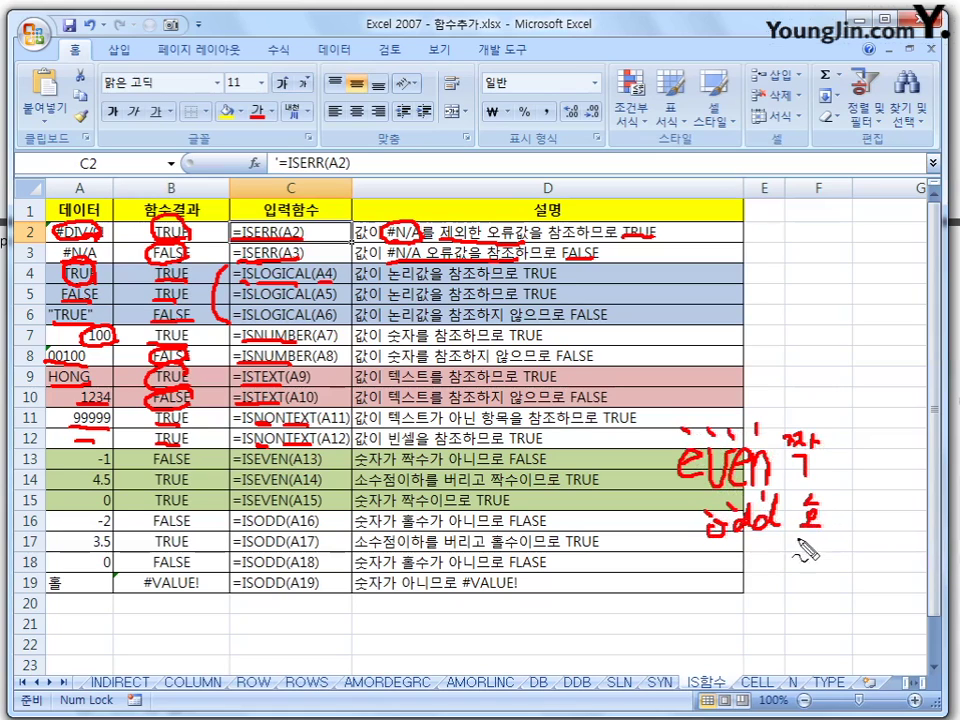
# - Mark the ISEVEN examples in rows 13 to 15: underline the formulas, 4.5, 0 and the TRUE results, and circle FALSE in B13
pyautogui.moveTo(234, 467); pyautogui.dragTo(290, 466)
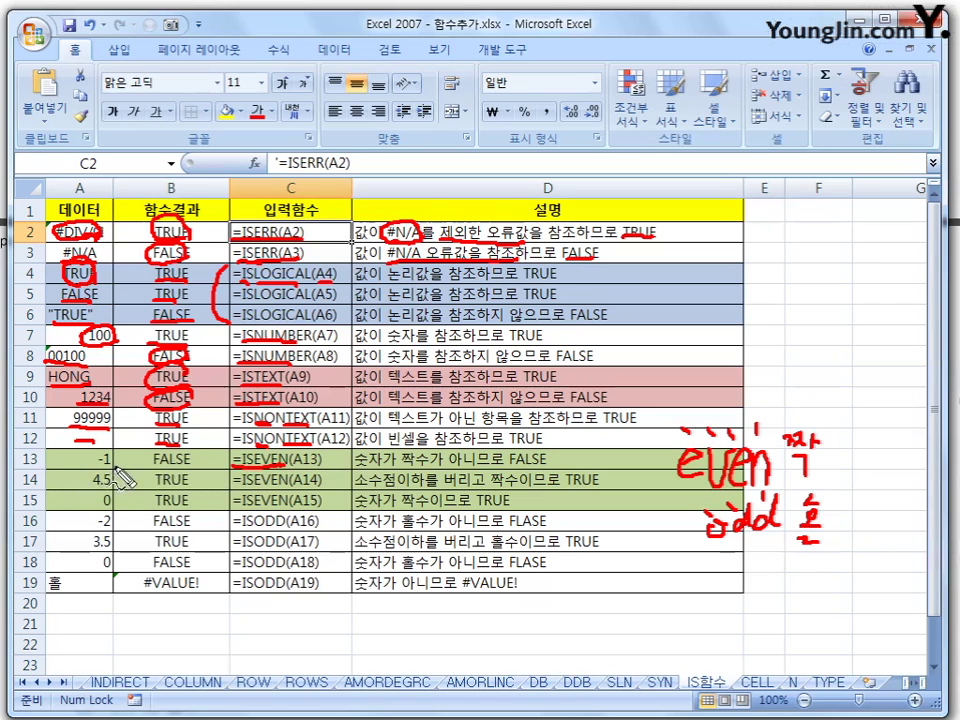
pyautogui.moveTo(186, 452)
pyautogui.mouseDown()
pyautogui.moveTo(150, 468)
pyautogui.moveTo(190, 455)
pyautogui.mouseUp()
pyautogui.moveTo(92, 486); pyautogui.dragTo(112, 486)
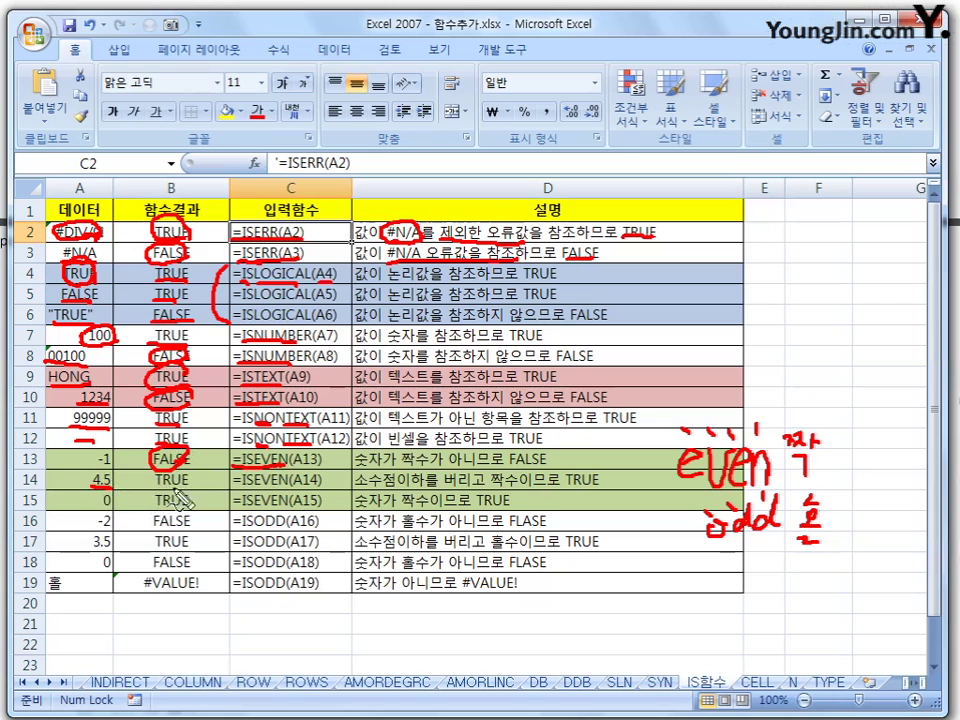
pyautogui.moveTo(244, 490); pyautogui.dragTo(298, 490)
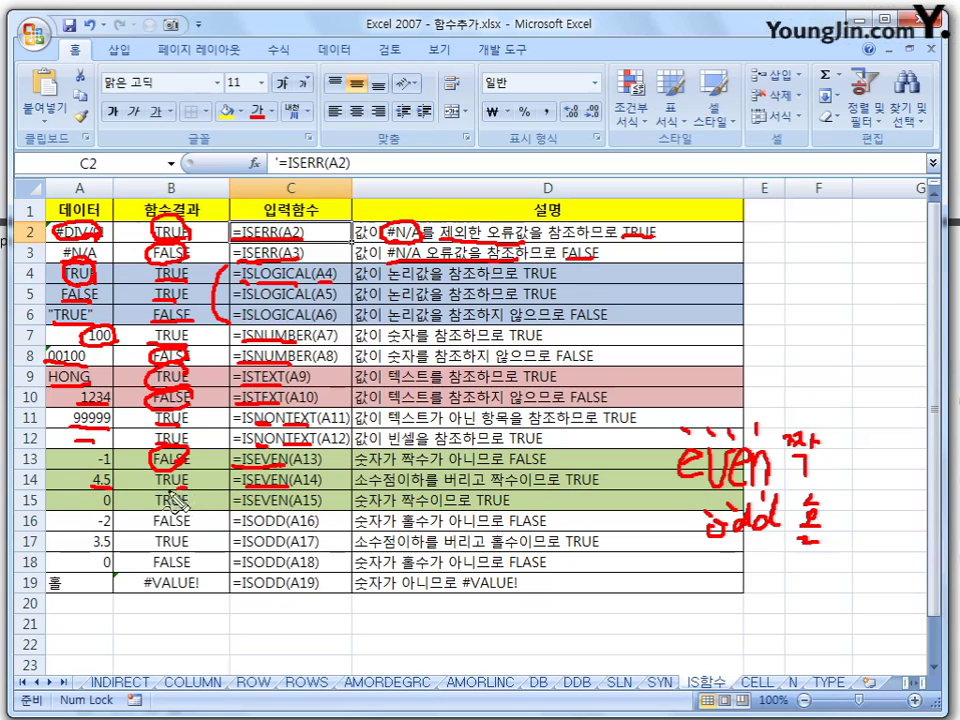
pyautogui.moveTo(145, 491); pyautogui.dragTo(190, 489)
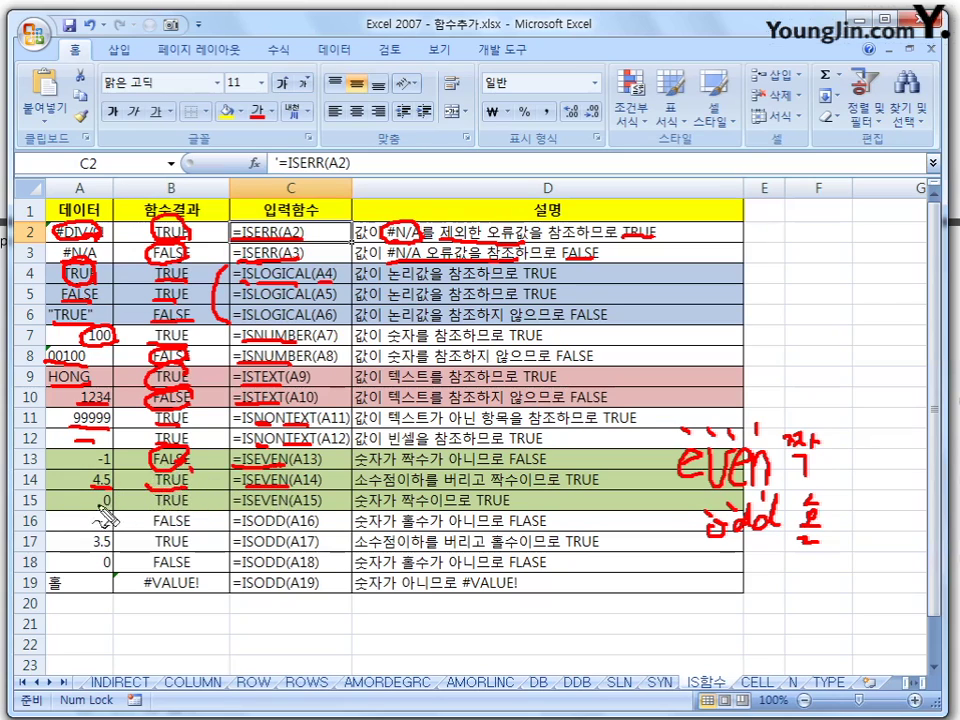
pyautogui.moveTo(100, 510); pyautogui.dragTo(190, 510)
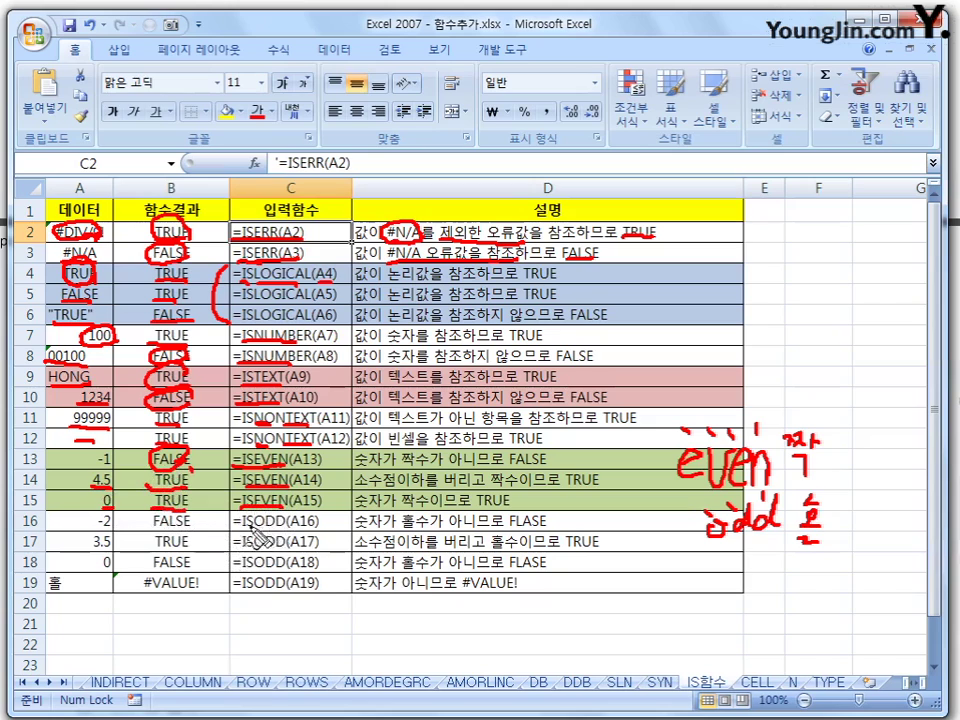
# - Mark the ISODD examples in rows 16 to 18 with underlines and circled results, and bracket the ISEVEN and ISODD formula groups
pyautogui.moveTo(97, 528); pyautogui.dragTo(112, 528)
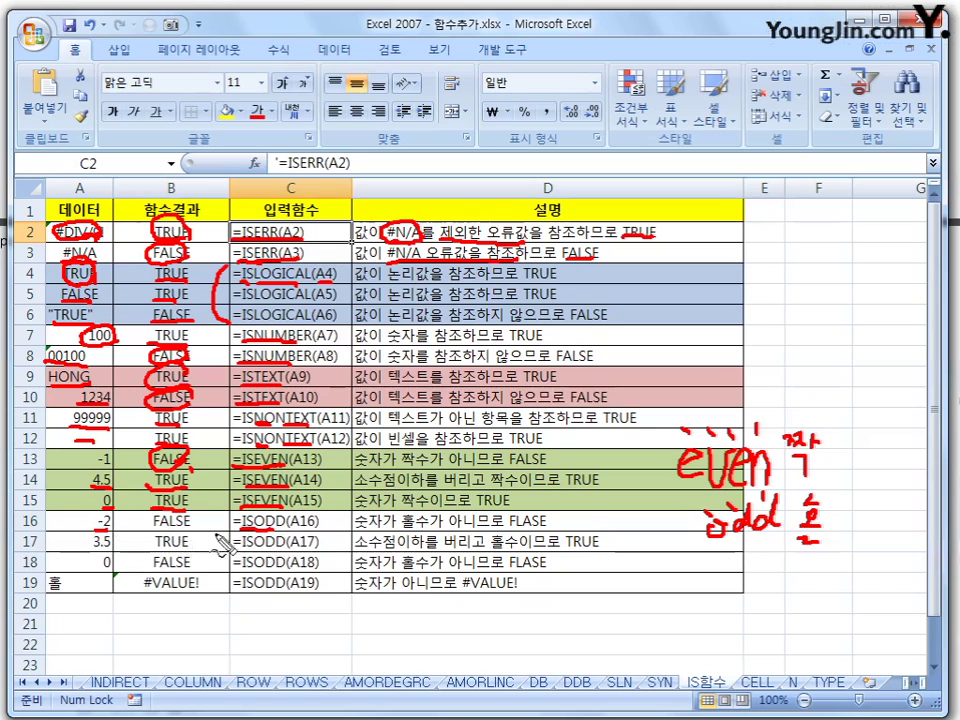
pyautogui.moveTo(188, 508); pyautogui.dragTo(190, 515)
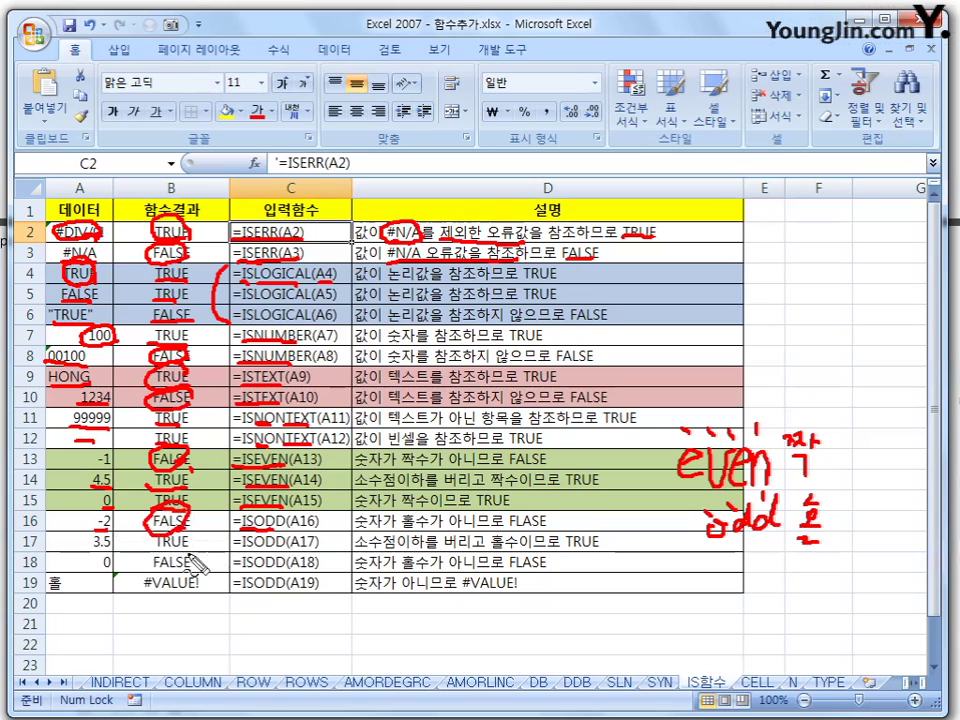
pyautogui.moveTo(96, 550); pyautogui.dragTo(196, 538)
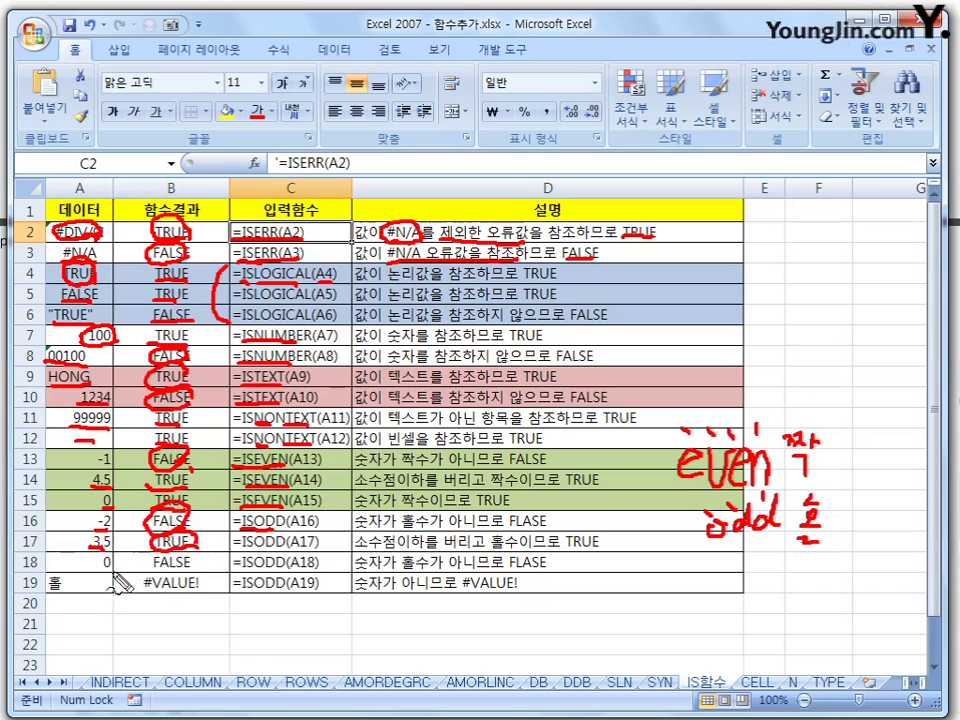
pyautogui.moveTo(112, 552); pyautogui.dragTo(110, 556)
pyautogui.moveTo(236, 574); pyautogui.dragTo(290, 572)
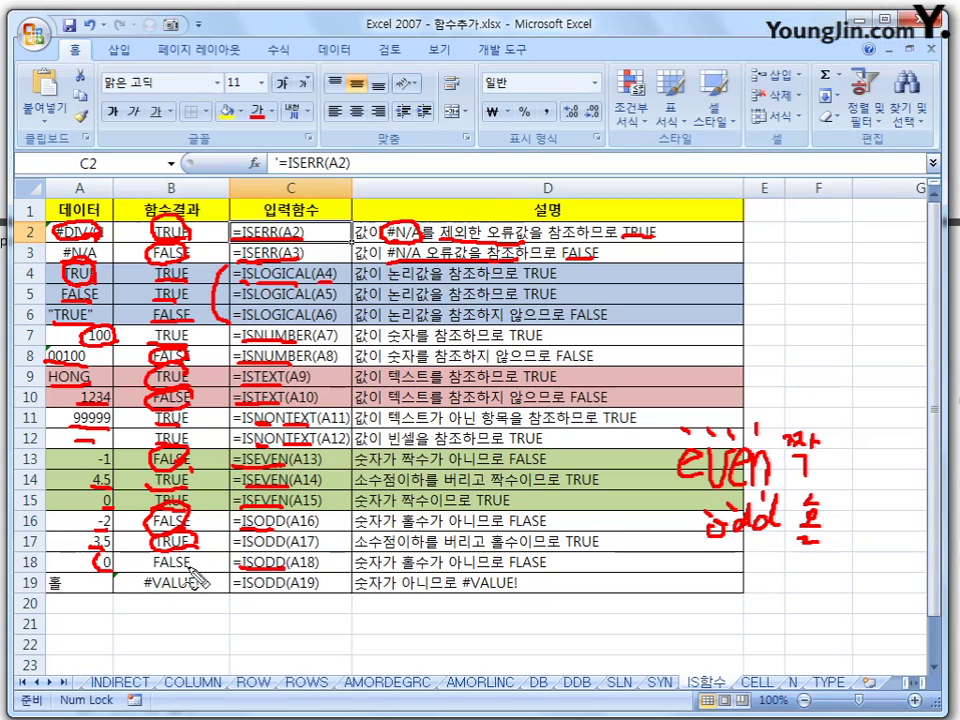
pyautogui.moveTo(195, 578)
pyautogui.mouseDown()
pyautogui.moveTo(152, 562)
pyautogui.moveTo(196, 556)
pyautogui.mouseUp()
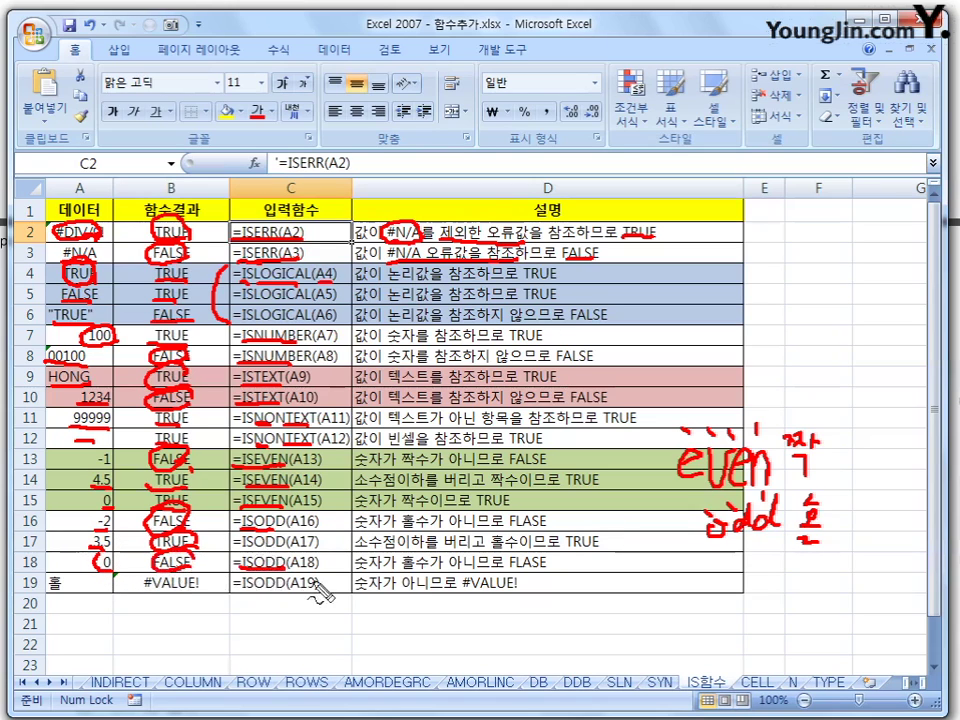
pyautogui.moveTo(224, 456)
pyautogui.mouseDown()
pyautogui.moveTo(212, 482)
pyautogui.moveTo(218, 556)
pyautogui.mouseUp()
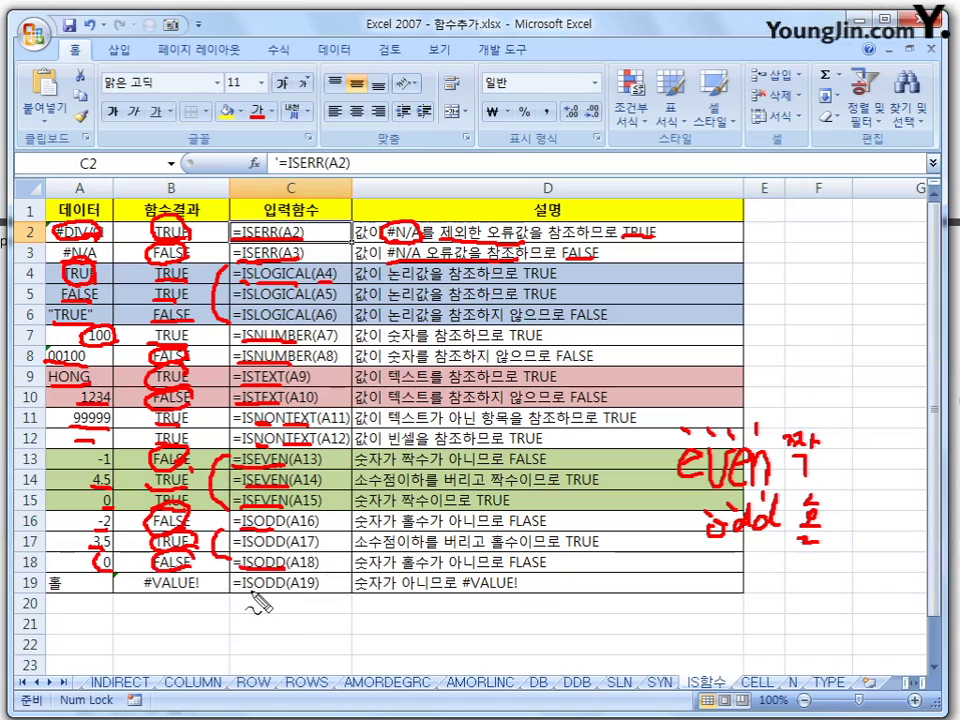
# - Circle 홀 in A19, underline #VALUE! in B19, and clear all annotations from the sheet
pyautogui.moveTo(72, 598)
pyautogui.mouseDown()
pyautogui.moveTo(46, 588)
pyautogui.moveTo(68, 576)
pyautogui.mouseUp()
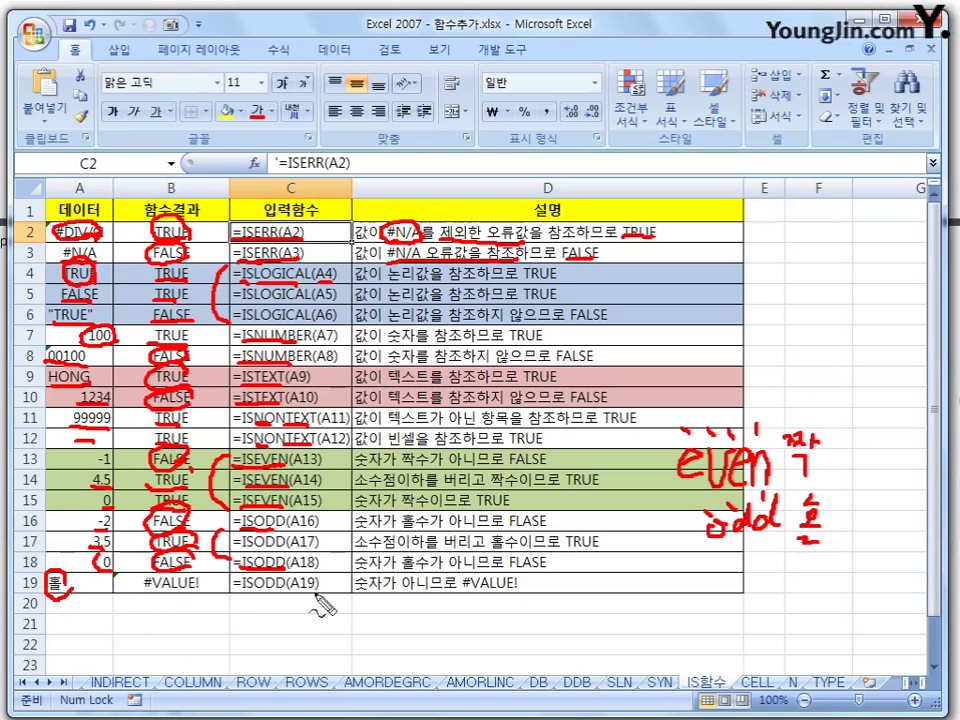
pyautogui.moveTo(138, 590); pyautogui.dragTo(212, 594)
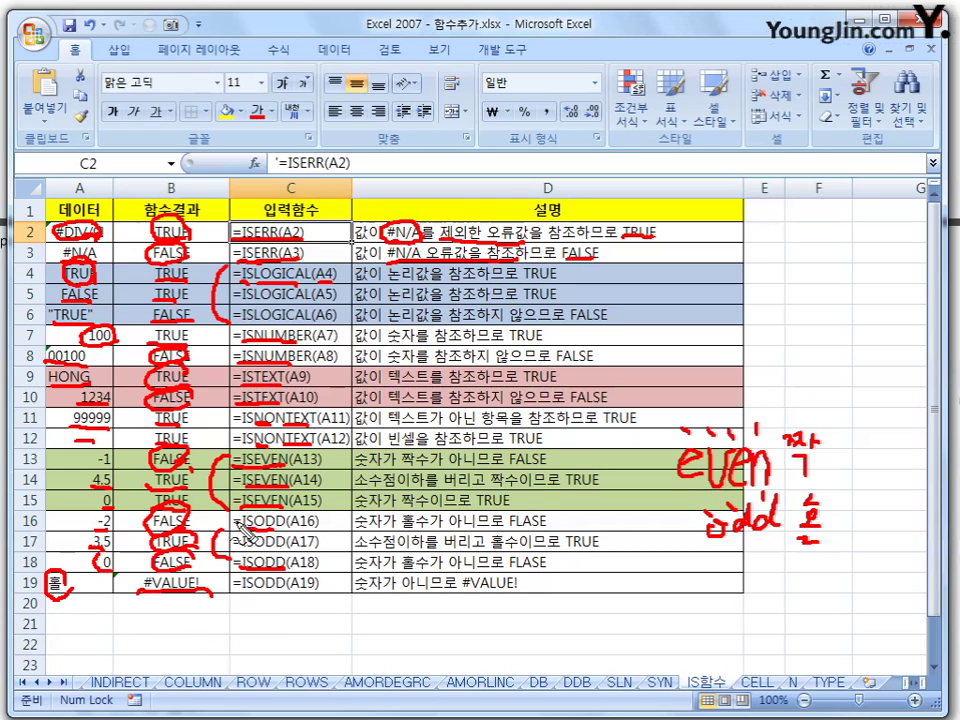
pyautogui.press('Escape')
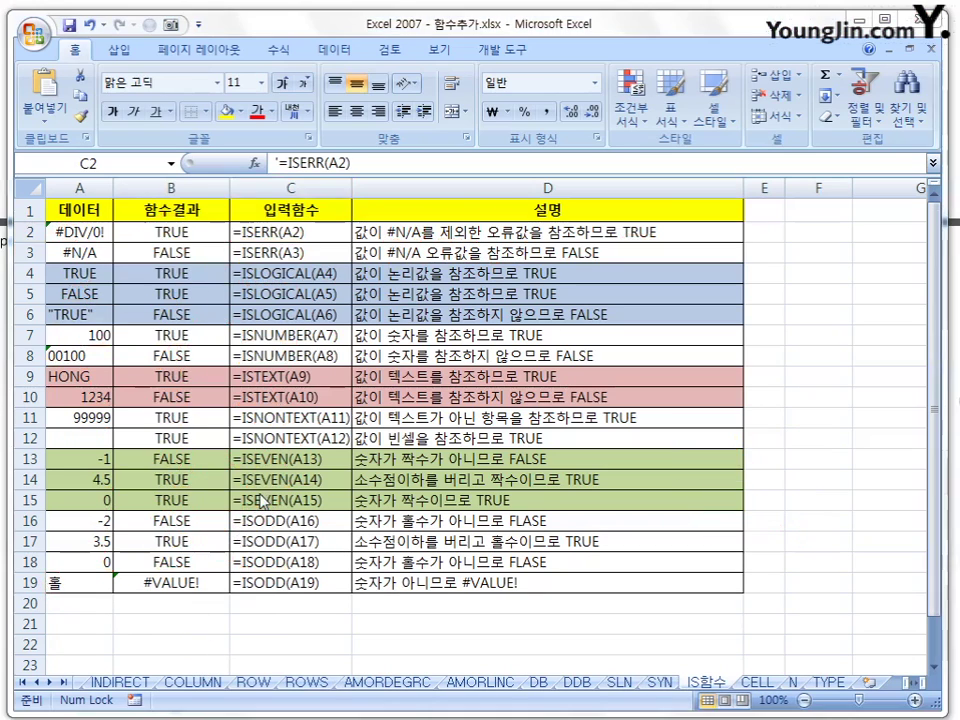
# - On the CELL sheet, circle $C$2 in A2 and mark "col", C3, cell C3 and the result 3 for the column example
pyautogui.click(768, 683)
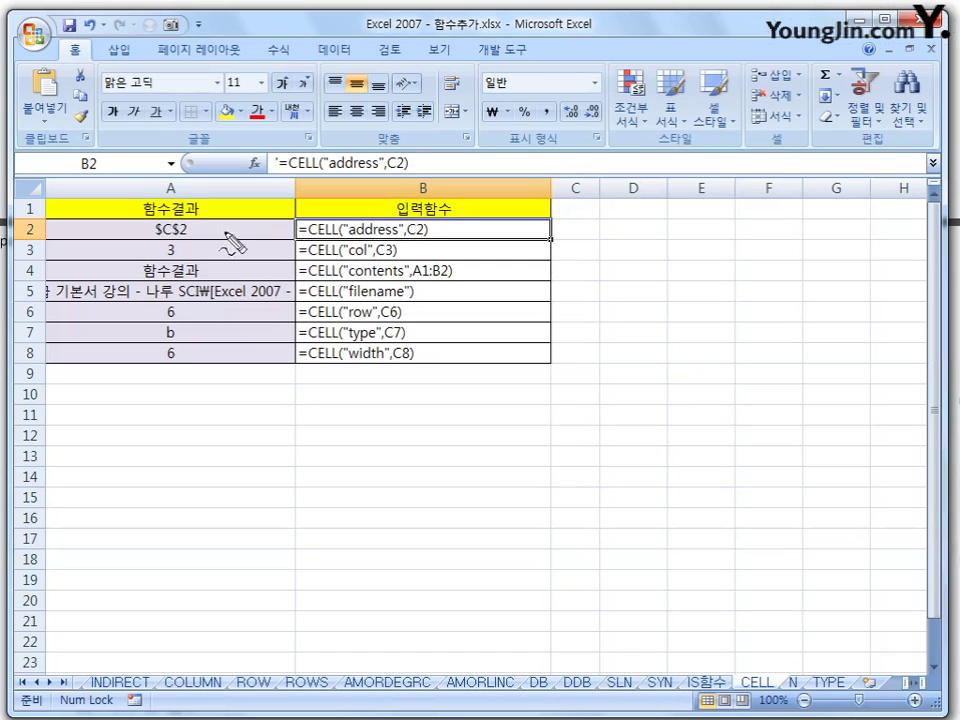
pyautogui.moveTo(226, 236)
pyautogui.mouseDown()
pyautogui.moveTo(142, 228)
pyautogui.moveTo(196, 236)
pyautogui.mouseUp()
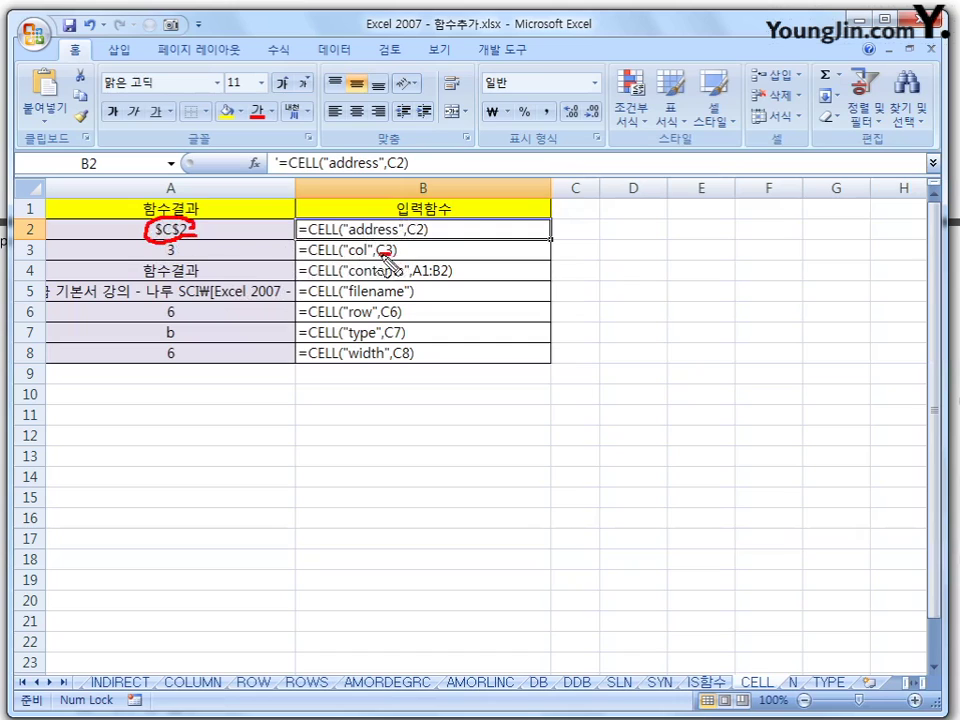
pyautogui.click(579, 250)
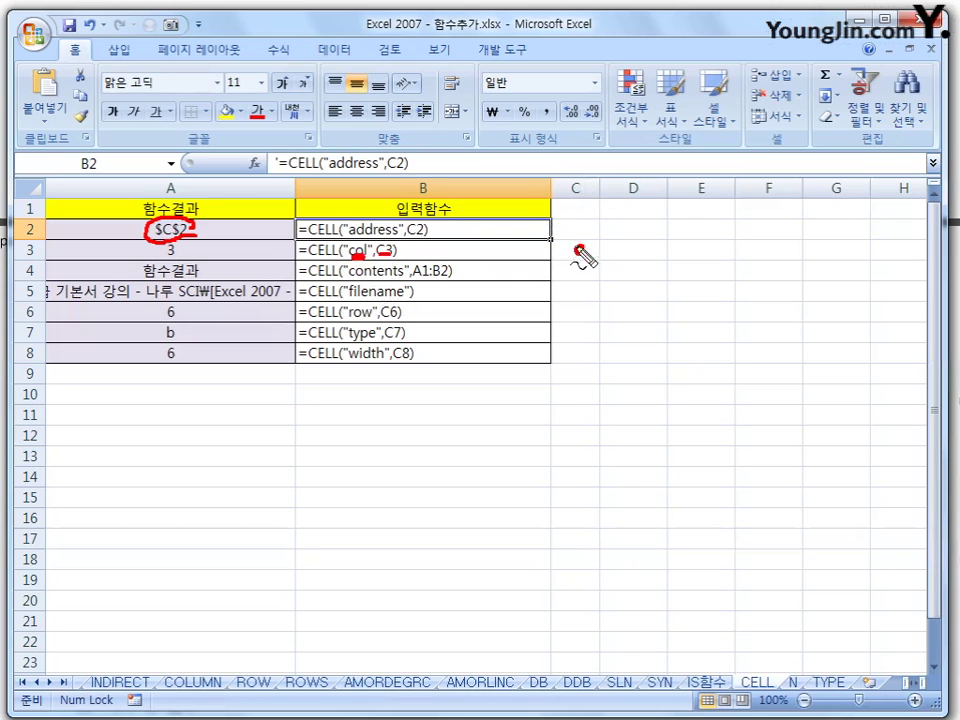
pyautogui.moveTo(160, 242)
pyautogui.mouseDown()
pyautogui.moveTo(164, 257)
pyautogui.moveTo(177, 244)
pyautogui.mouseUp()
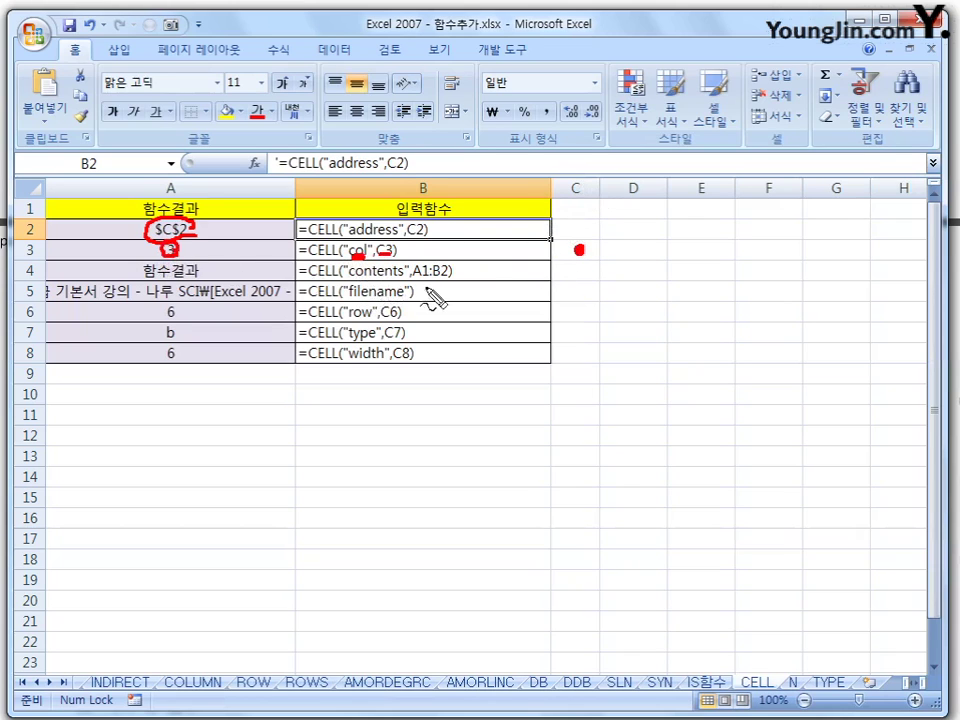
# - Mark the "contents" example: underline its arguments, outline range A1:B2, circle 함수결과 in A1 and underline the result in A4
pyautogui.moveTo(349, 280); pyautogui.dragTo(436, 282)
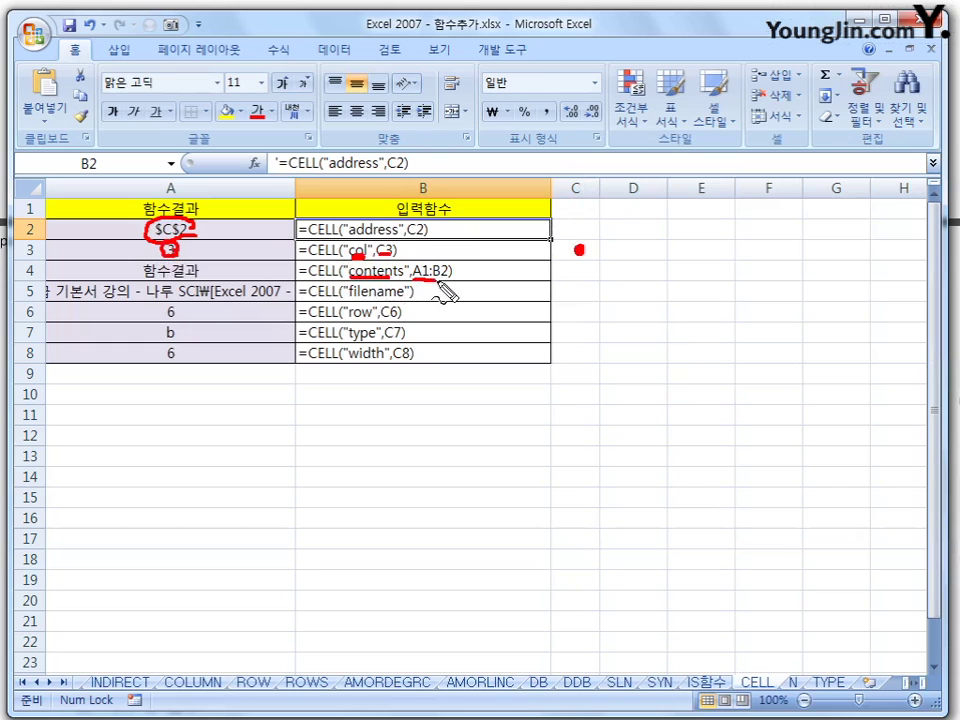
pyautogui.moveTo(44, 242)
pyautogui.mouseDown()
pyautogui.moveTo(47, 204)
pyautogui.moveTo(508, 204)
pyautogui.moveTo(546, 236)
pyautogui.moveTo(311, 250)
pyautogui.moveTo(64, 249)
pyautogui.moveTo(44, 240)
pyautogui.mouseUp()
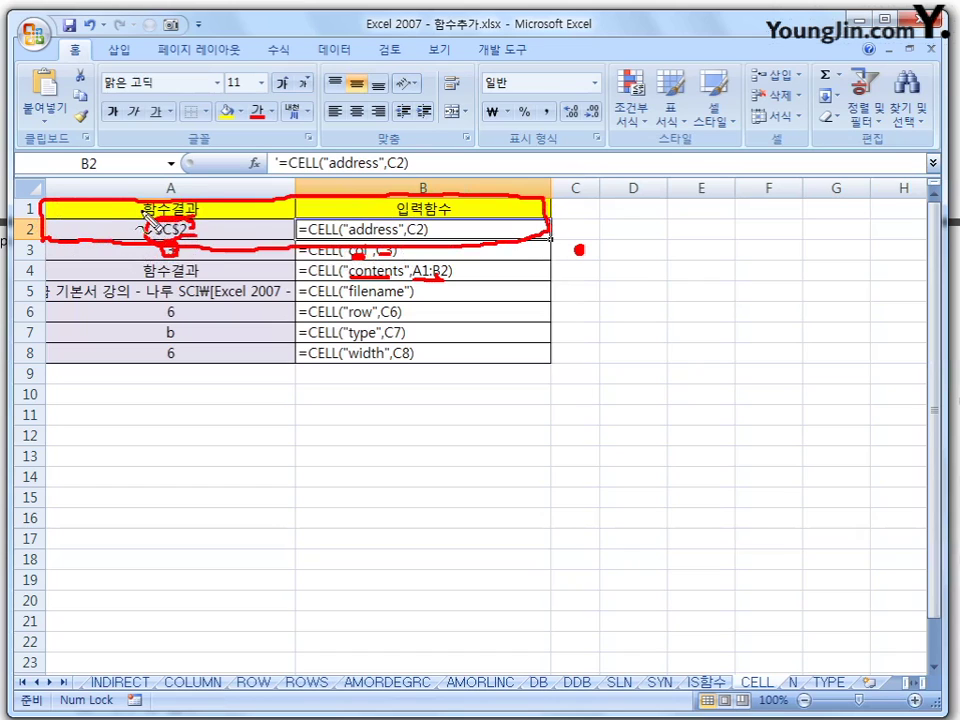
pyautogui.moveTo(171, 214)
pyautogui.mouseDown()
pyautogui.moveTo(182, 216)
pyautogui.moveTo(160, 208)
pyautogui.mouseUp()
pyautogui.moveTo(146, 279); pyautogui.dragTo(198, 281)
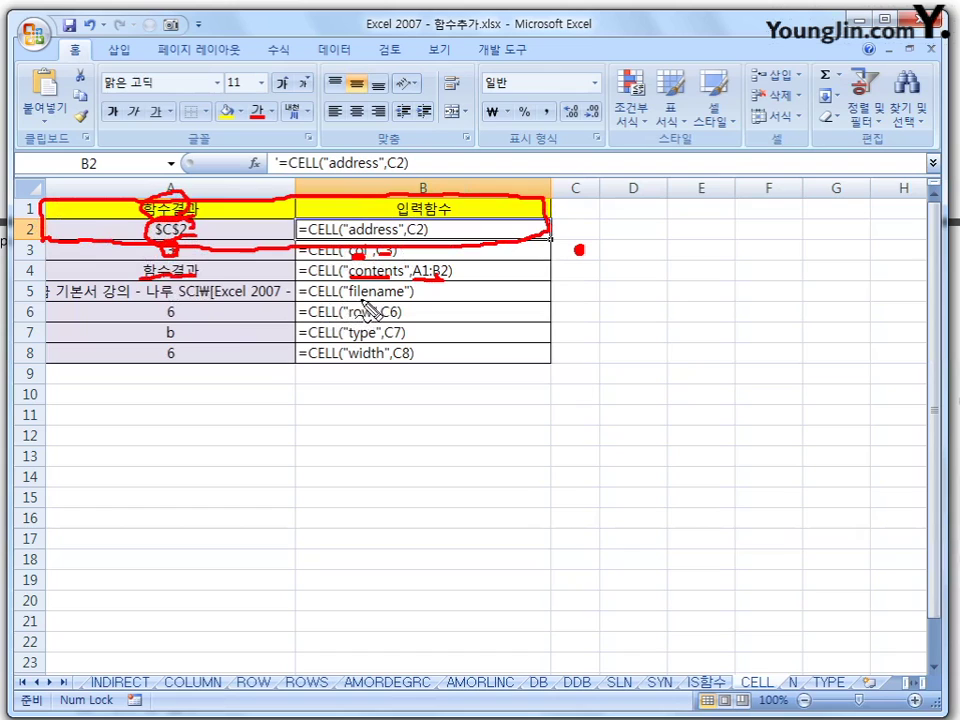
# - Mark the "filename" and "row" examples in rows 5 and 6: their arguments, results and the matching cells in column C
pyautogui.moveTo(348, 297); pyautogui.dragTo(382, 298)
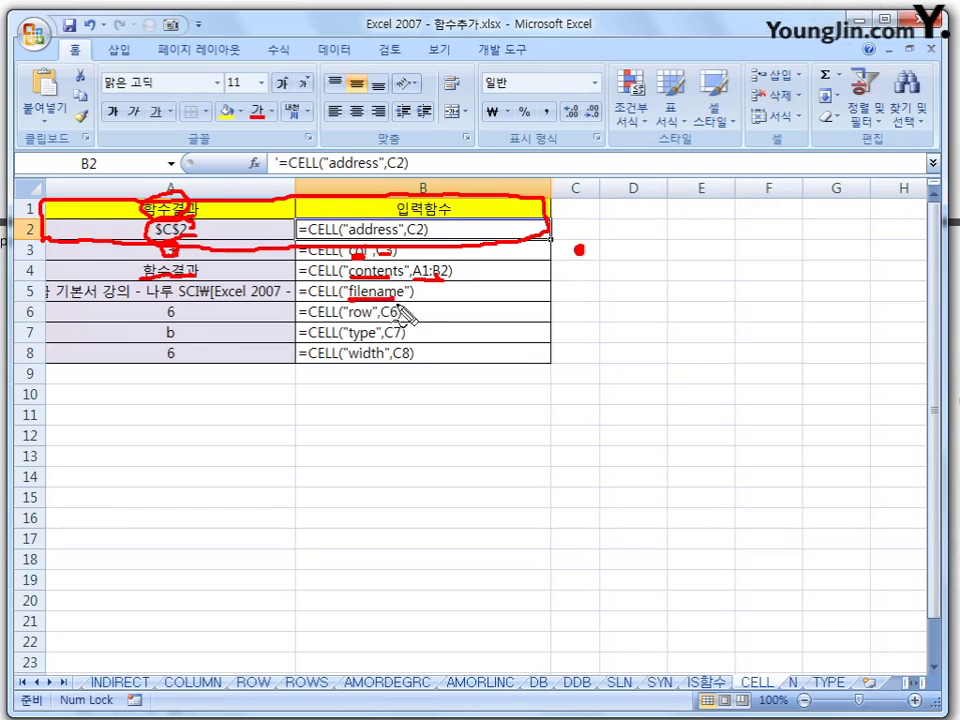
pyautogui.moveTo(60, 300); pyautogui.dragTo(287, 307)
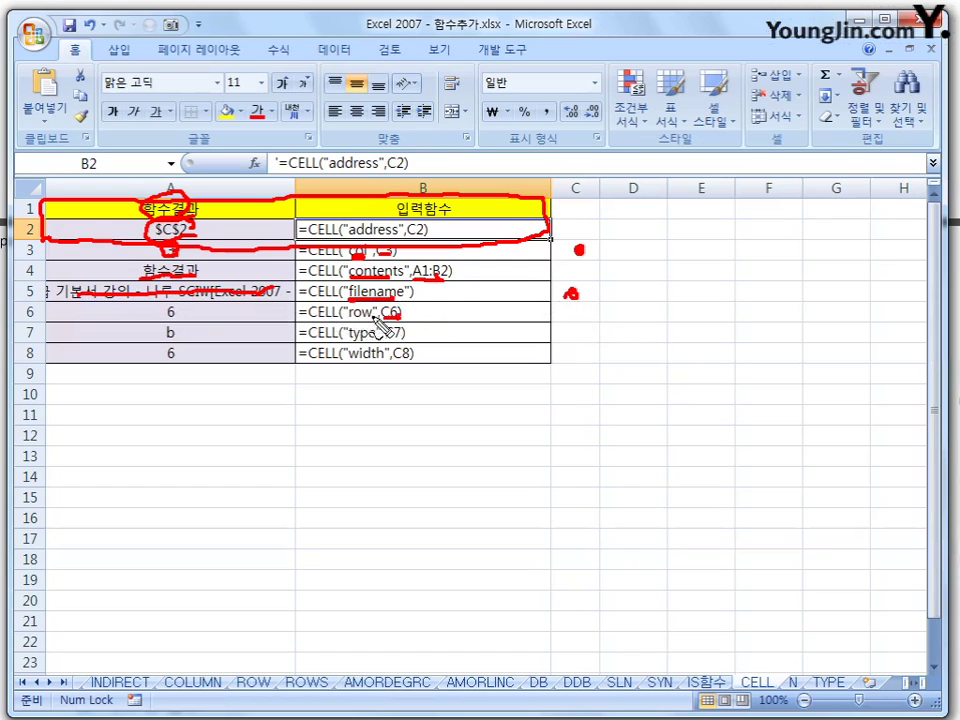
pyautogui.moveTo(386, 315)
pyautogui.mouseDown()
pyautogui.moveTo(375, 330)
pyautogui.moveTo(375, 318)
pyautogui.mouseUp()
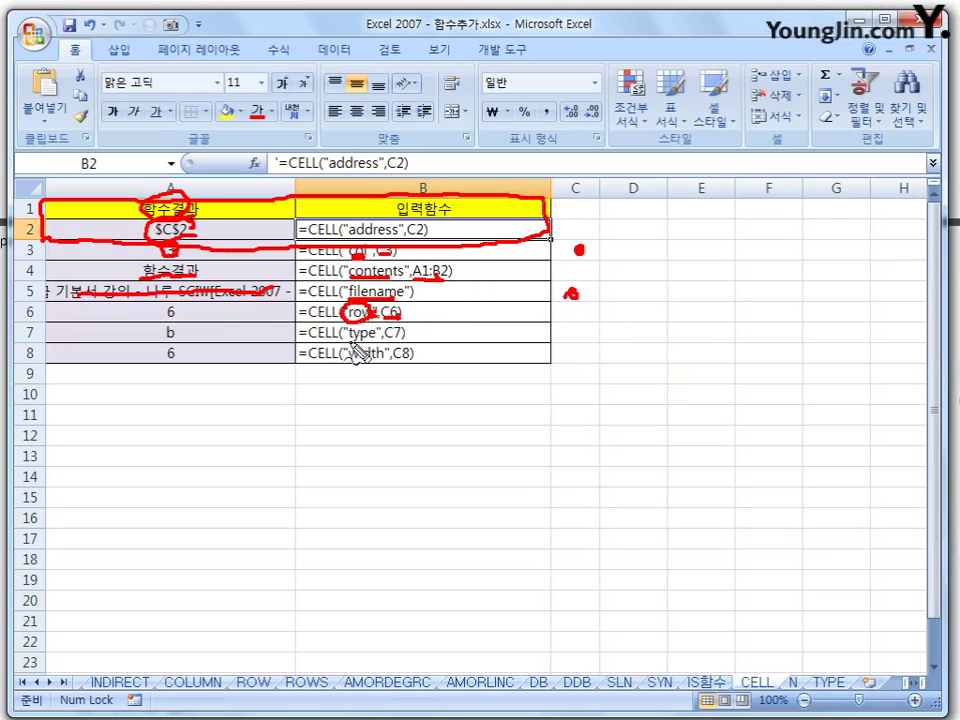
pyautogui.click(571, 312)
pyautogui.moveTo(179, 323)
pyautogui.mouseDown()
pyautogui.moveTo(187, 314)
pyautogui.moveTo(198, 325)
pyautogui.mouseUp()
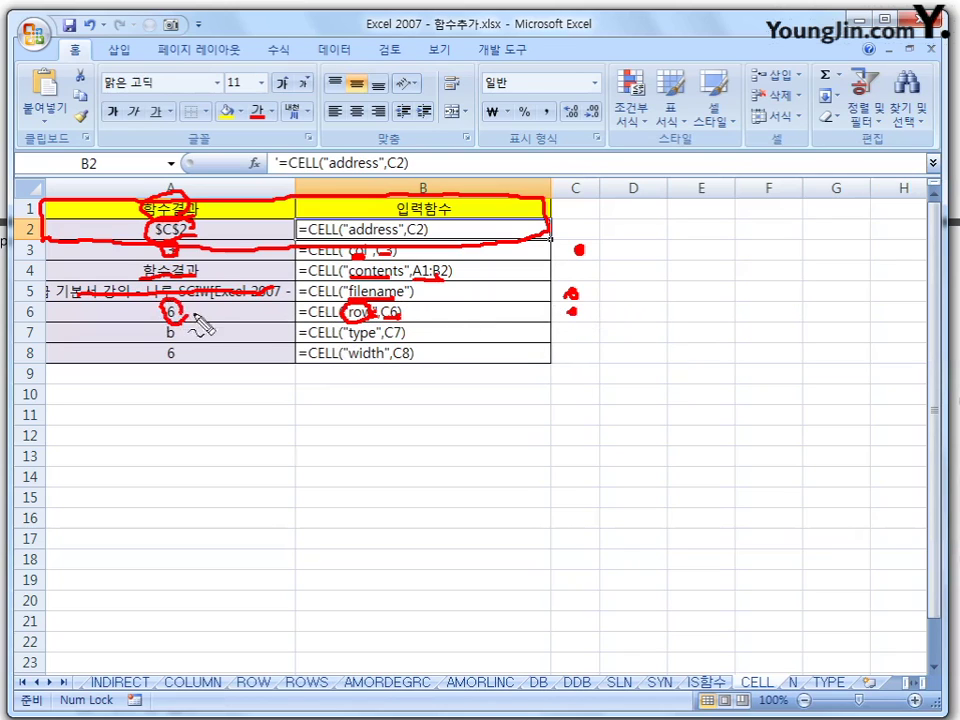
# - Mark the "type" example in row 7: underline "type" and C7, dot cell C7 and mark the result b
pyautogui.moveTo(347, 342); pyautogui.dragTo(382, 342)
pyautogui.moveTo(386, 342); pyautogui.dragTo(404, 341)
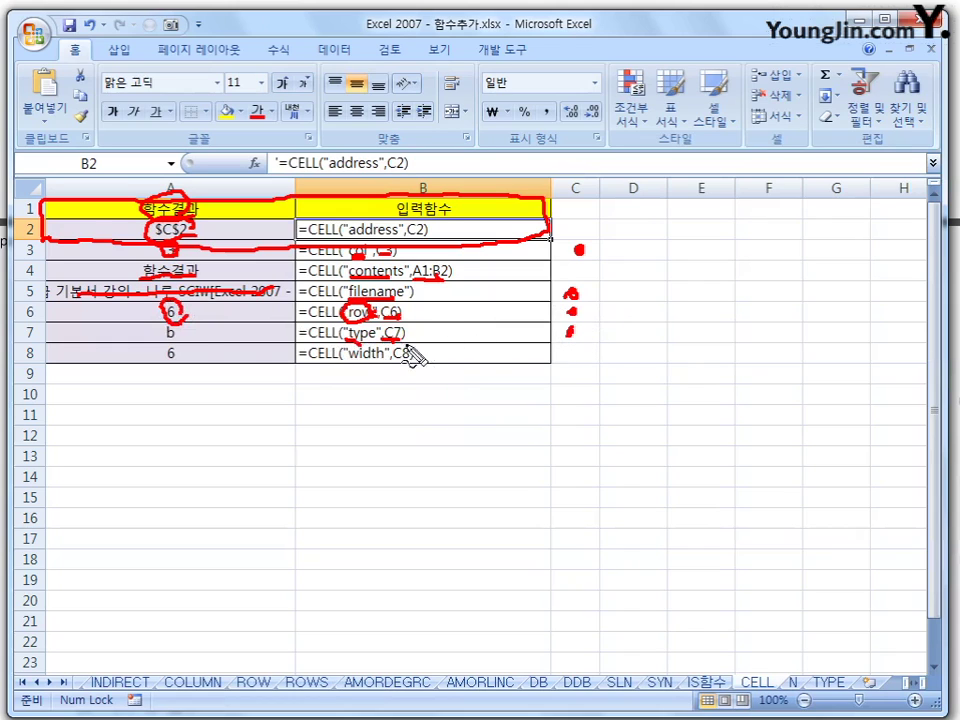
pyautogui.moveTo(163, 338); pyautogui.dragTo(177, 339)
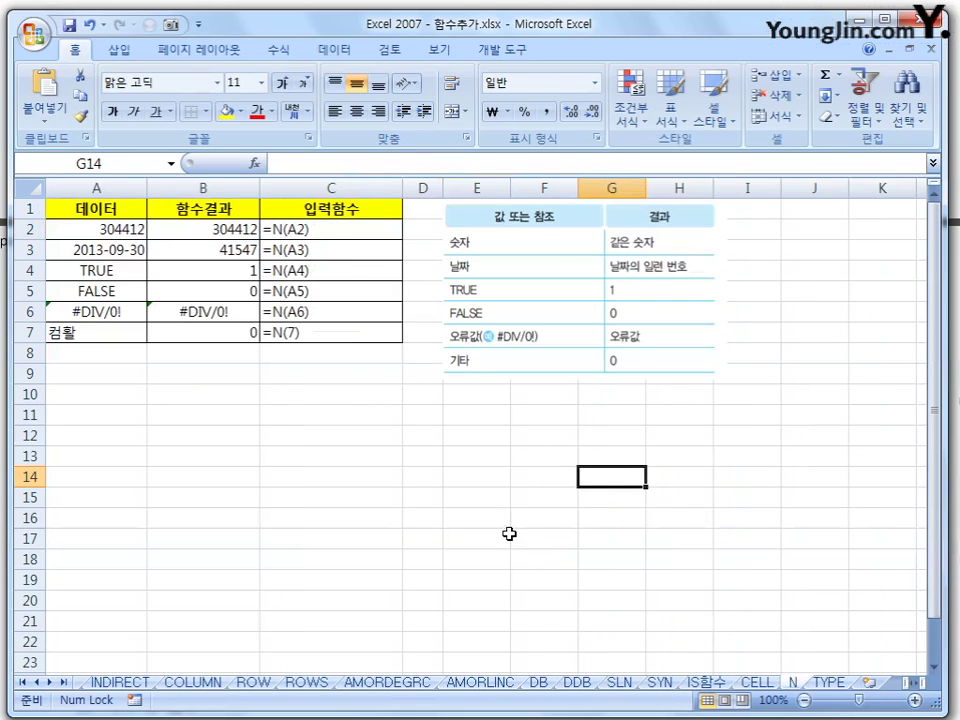
# - On the N sheet's reference table, draw arrows from value types to results, circling TRUE, FALSE and the final 0 and underlining the error value
pyautogui.click(509, 534)
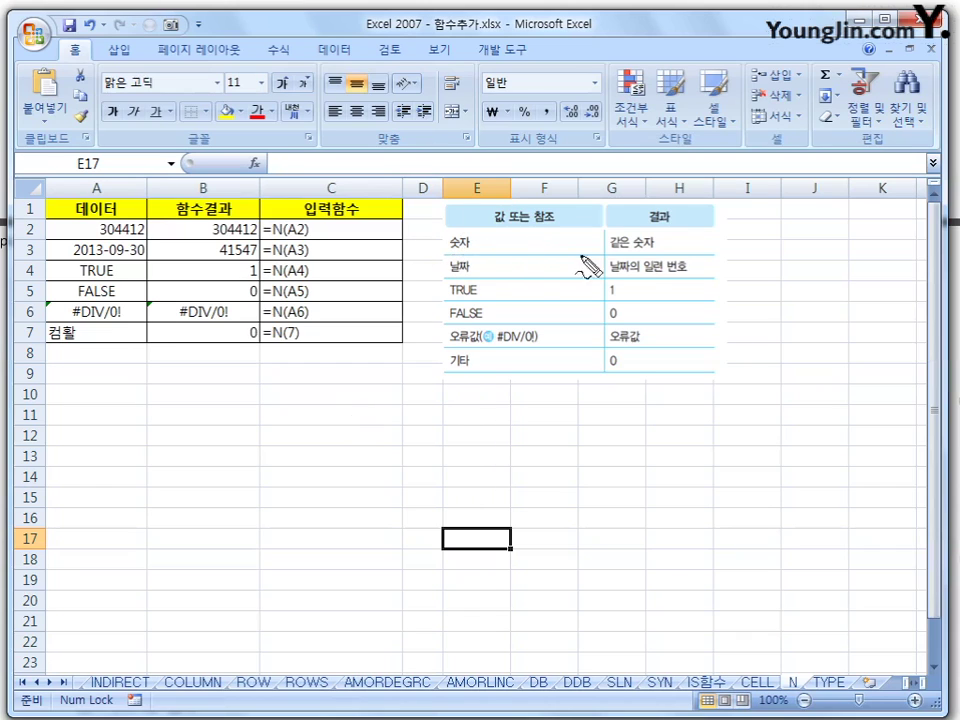
pyautogui.moveTo(496, 240)
pyautogui.mouseDown()
pyautogui.moveTo(594, 240)
pyautogui.moveTo(586, 244)
pyautogui.mouseUp()
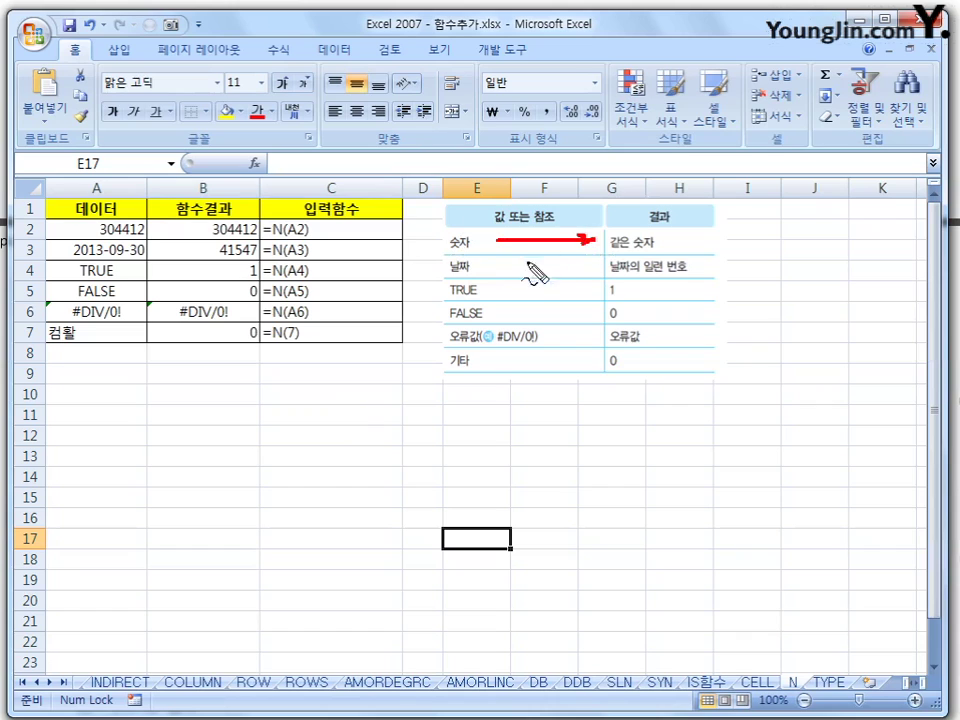
pyautogui.moveTo(506, 268); pyautogui.dragTo(589, 266)
pyautogui.moveTo(478, 284)
pyautogui.mouseDown()
pyautogui.moveTo(452, 300)
pyautogui.moveTo(470, 282)
pyautogui.moveTo(590, 289)
pyautogui.moveTo(466, 304)
pyautogui.mouseUp()
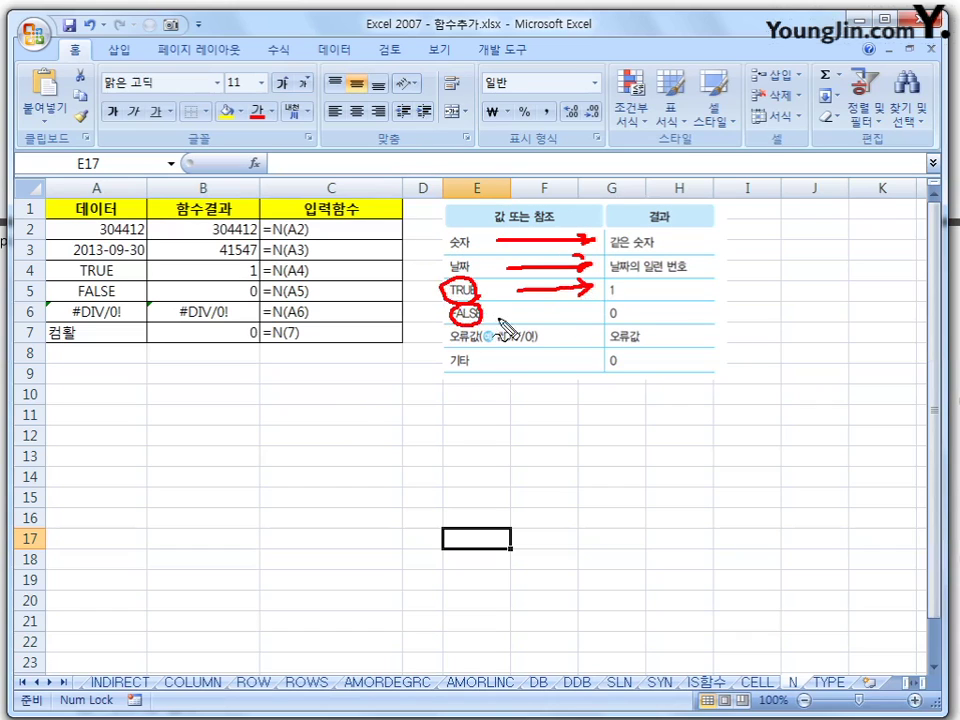
pyautogui.moveTo(537, 316); pyautogui.dragTo(586, 311)
pyautogui.moveTo(579, 307); pyautogui.dragTo(588, 313)
pyautogui.moveTo(452, 345)
pyautogui.mouseDown()
pyautogui.moveTo(597, 333)
pyautogui.moveTo(626, 364)
pyautogui.mouseUp()
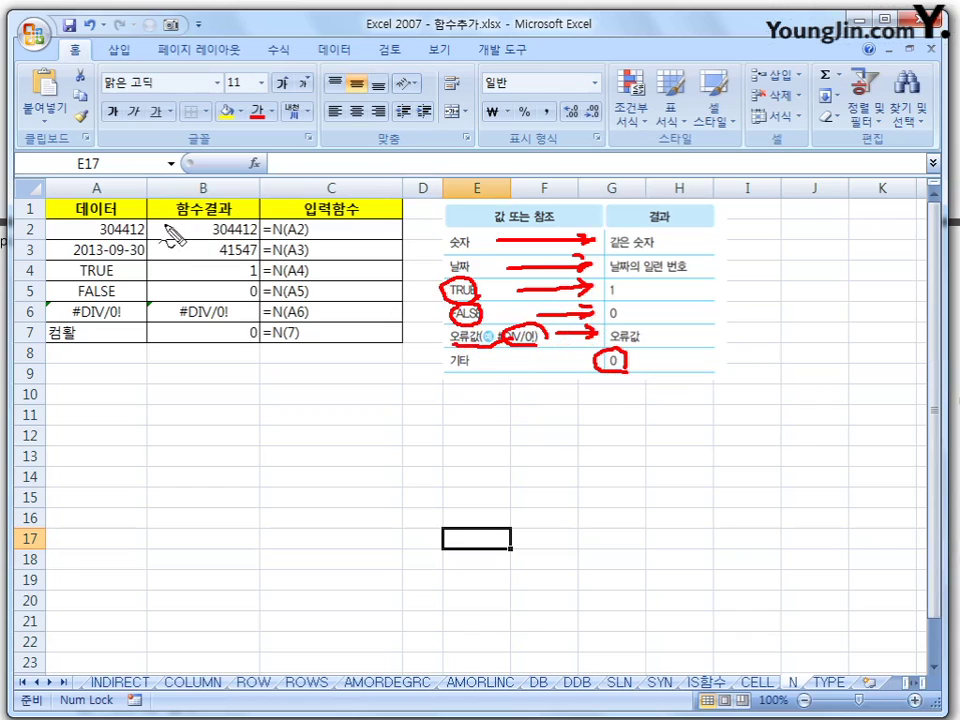
# - Mark the number and date examples of N in rows 2 and 3 by underlining the data and circling the results
pyautogui.moveTo(101, 236); pyautogui.dragTo(137, 236)
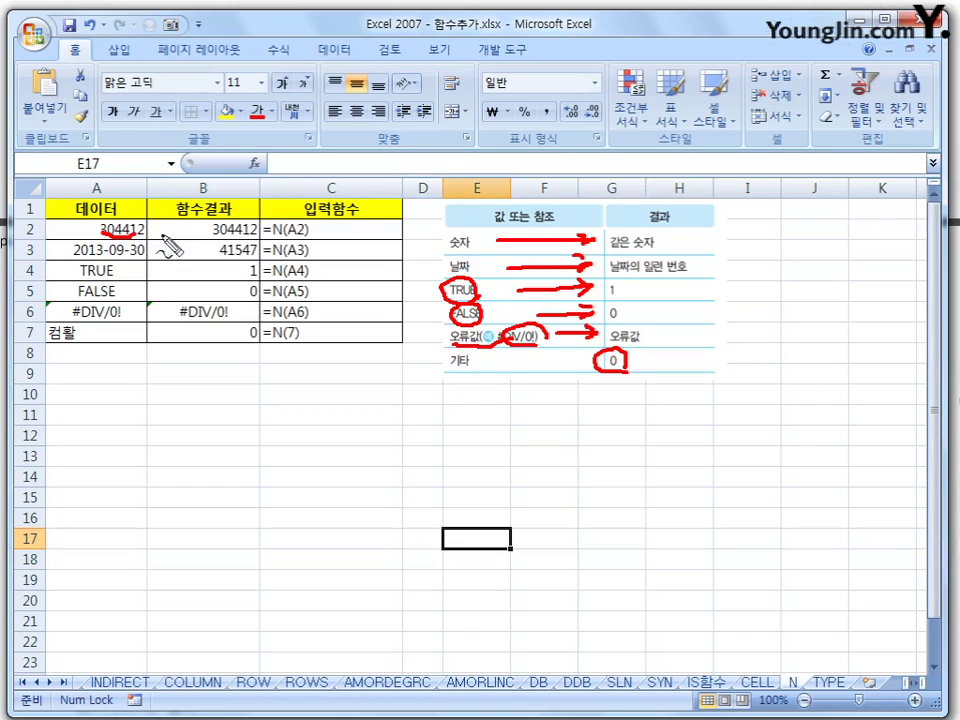
pyautogui.moveTo(250, 240)
pyautogui.mouseDown()
pyautogui.moveTo(236, 243)
pyautogui.moveTo(250, 242)
pyautogui.mouseUp()
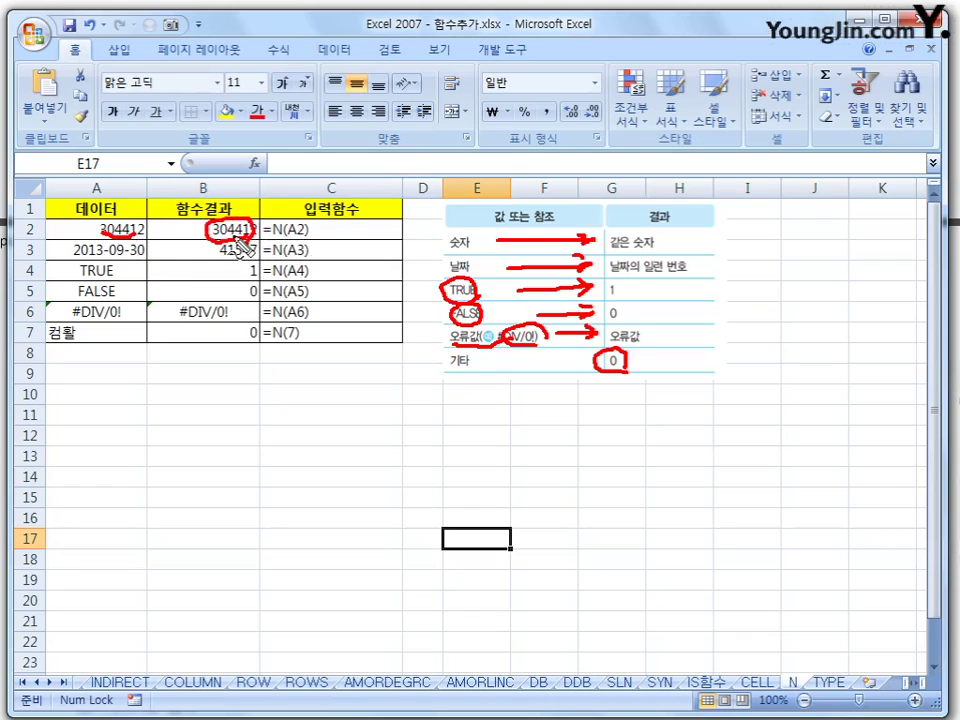
pyautogui.moveTo(73, 261); pyautogui.dragTo(106, 257)
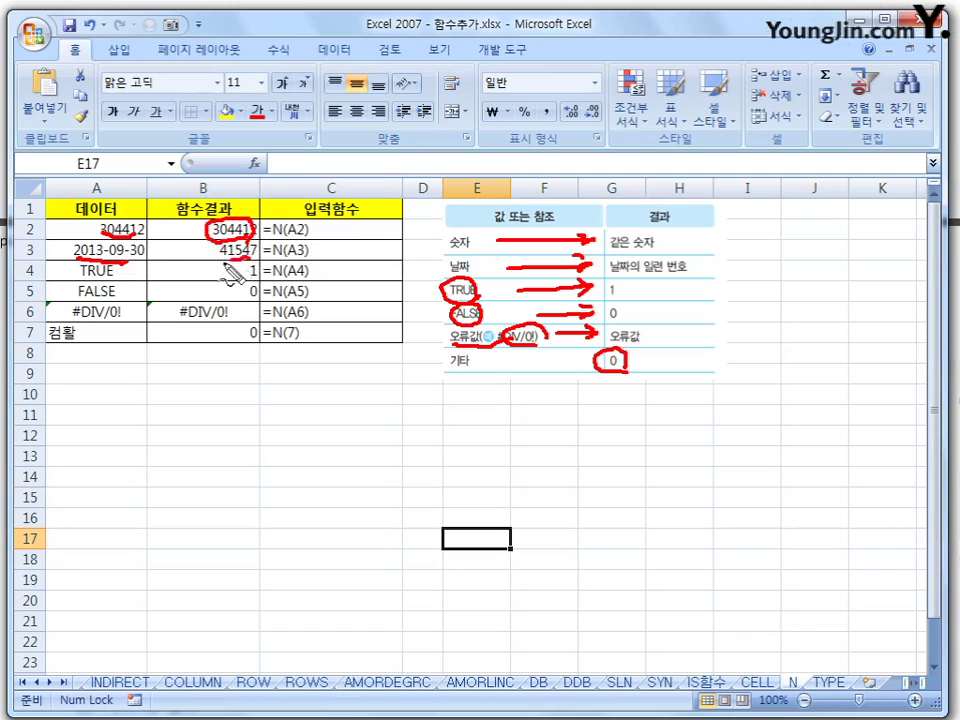
pyautogui.moveTo(255, 241); pyautogui.dragTo(250, 238)
# - Mark the data in A4 to A6, circle the N results in B4 to B7, and clear all annotations
pyautogui.moveTo(68, 273); pyautogui.dragTo(112, 274)
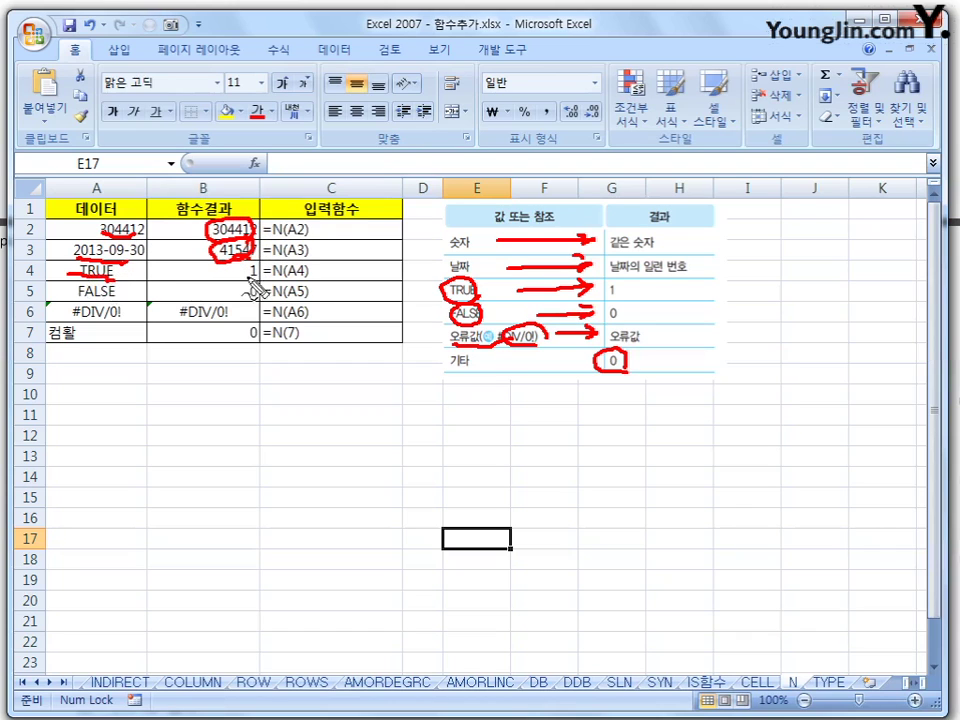
pyautogui.moveTo(256, 262); pyautogui.dragTo(251, 276)
pyautogui.moveTo(76, 300); pyautogui.dragTo(112, 298)
pyautogui.moveTo(258, 283)
pyautogui.mouseDown()
pyautogui.moveTo(266, 304)
pyautogui.moveTo(250, 300)
pyautogui.mouseUp()
pyautogui.moveTo(85, 312)
pyautogui.mouseDown()
pyautogui.moveTo(94, 332)
pyautogui.moveTo(90, 322)
pyautogui.moveTo(118, 312)
pyautogui.mouseUp()
pyautogui.moveTo(190, 298)
pyautogui.mouseDown()
pyautogui.moveTo(176, 318)
pyautogui.moveTo(215, 322)
pyautogui.moveTo(225, 300)
pyautogui.moveTo(244, 322)
pyautogui.mouseUp()
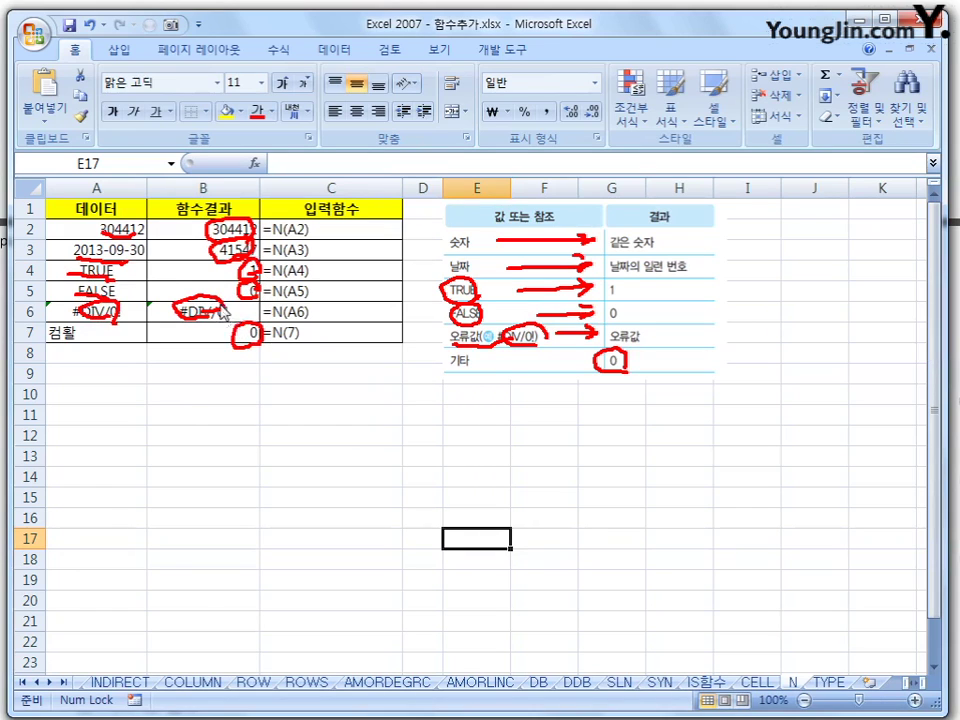
pyautogui.press('Escape')
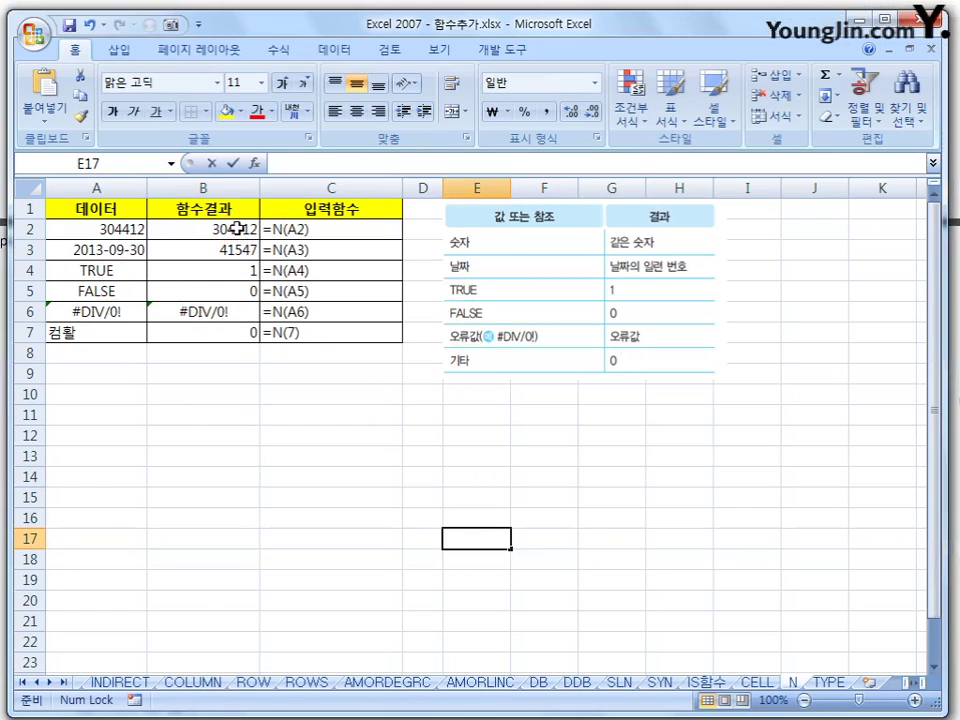
# - Check the N formulas behind the results in B2, B3 and B4, and open the TYPE sheet
pyautogui.click(236, 229)
pyautogui.click(222, 250)
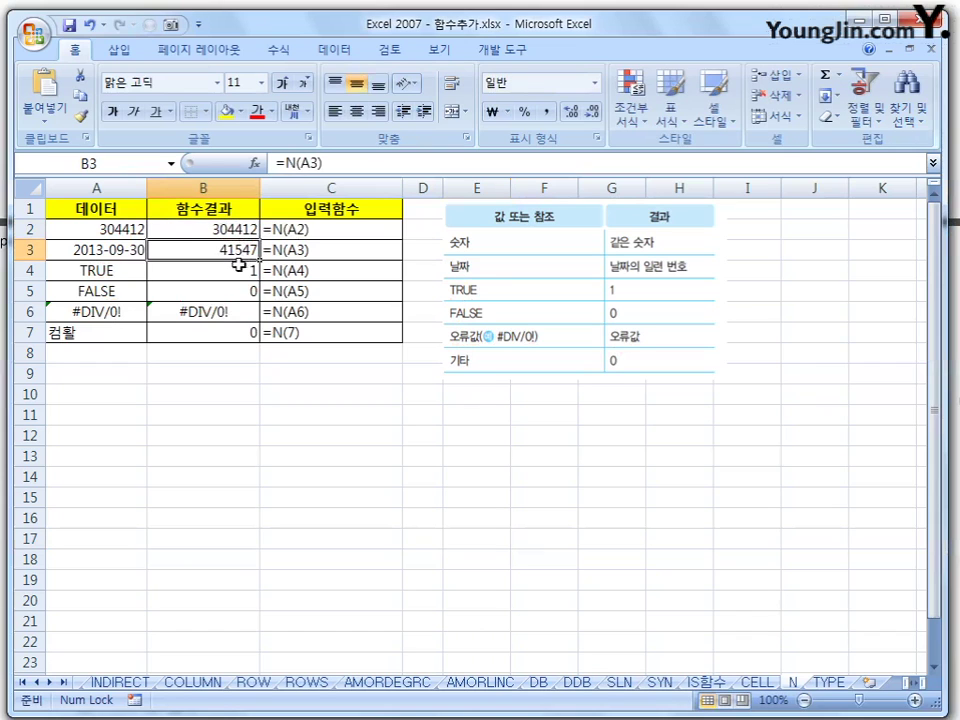
pyautogui.click(238, 264)
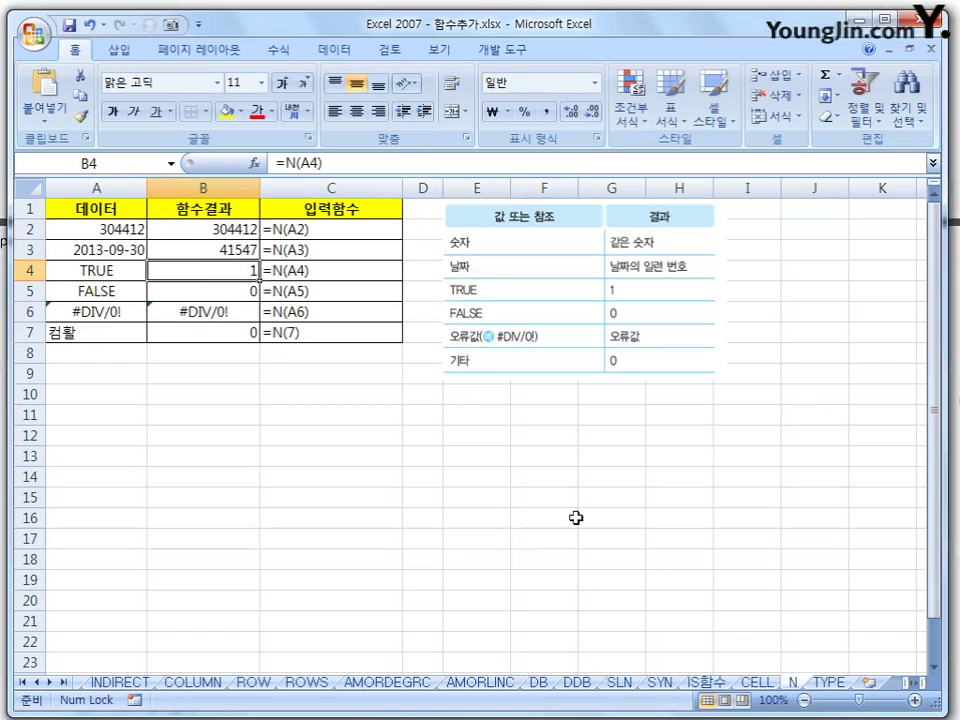
pyautogui.click(828, 682)
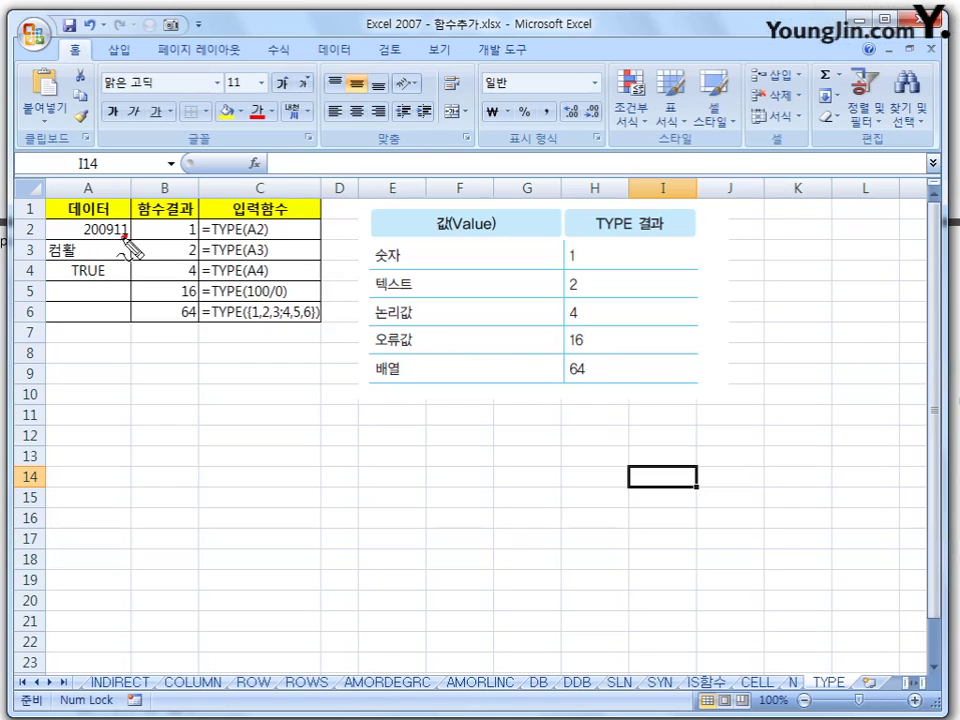
# - On the TYPE sheet, circle the number, text and TRUE data in A2 to A4 and their TYPE results in B2 to B4
pyautogui.moveTo(118, 238)
pyautogui.mouseDown()
pyautogui.moveTo(90, 246)
pyautogui.moveTo(114, 219)
pyautogui.moveTo(145, 245)
pyautogui.moveTo(194, 236)
pyautogui.mouseUp()
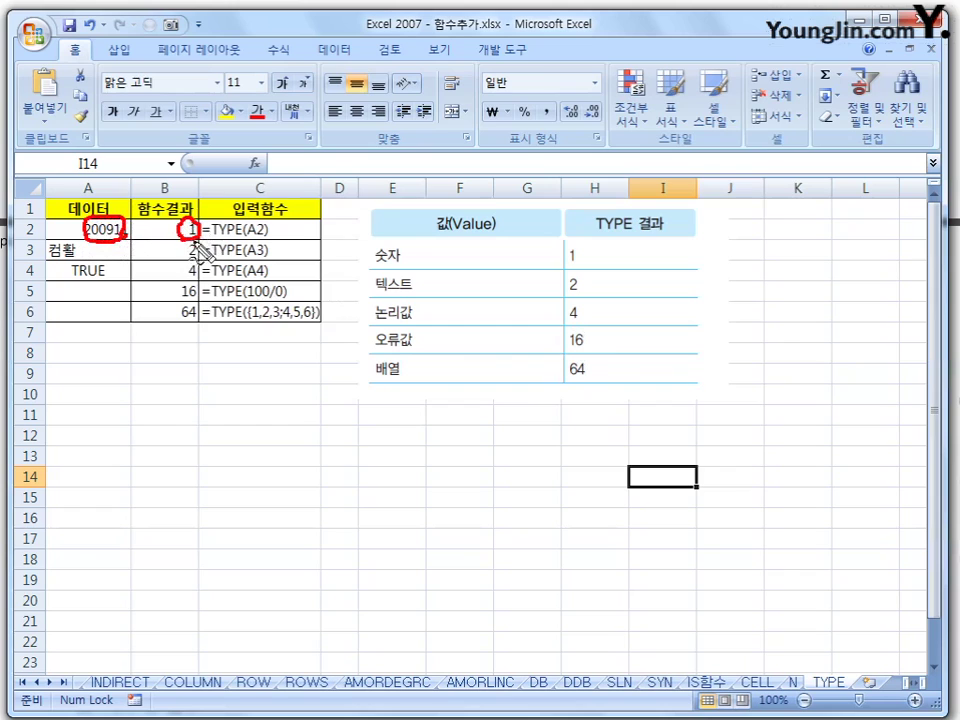
pyautogui.moveTo(85, 270); pyautogui.dragTo(48, 250)
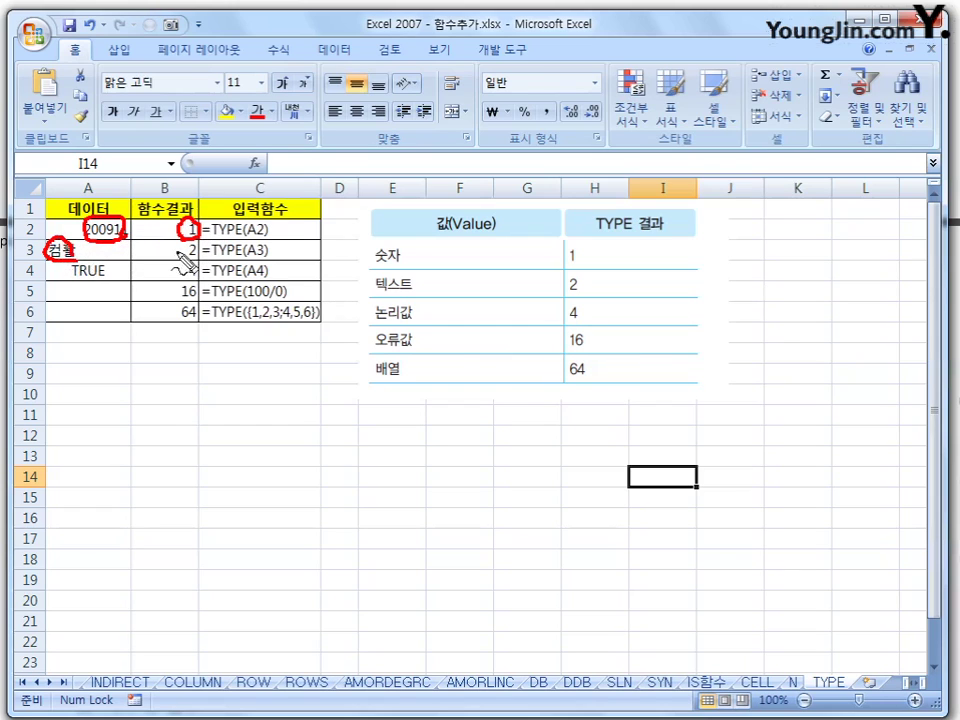
pyautogui.moveTo(184, 258)
pyautogui.mouseDown()
pyautogui.moveTo(190, 242)
pyautogui.moveTo(197, 250)
pyautogui.mouseUp()
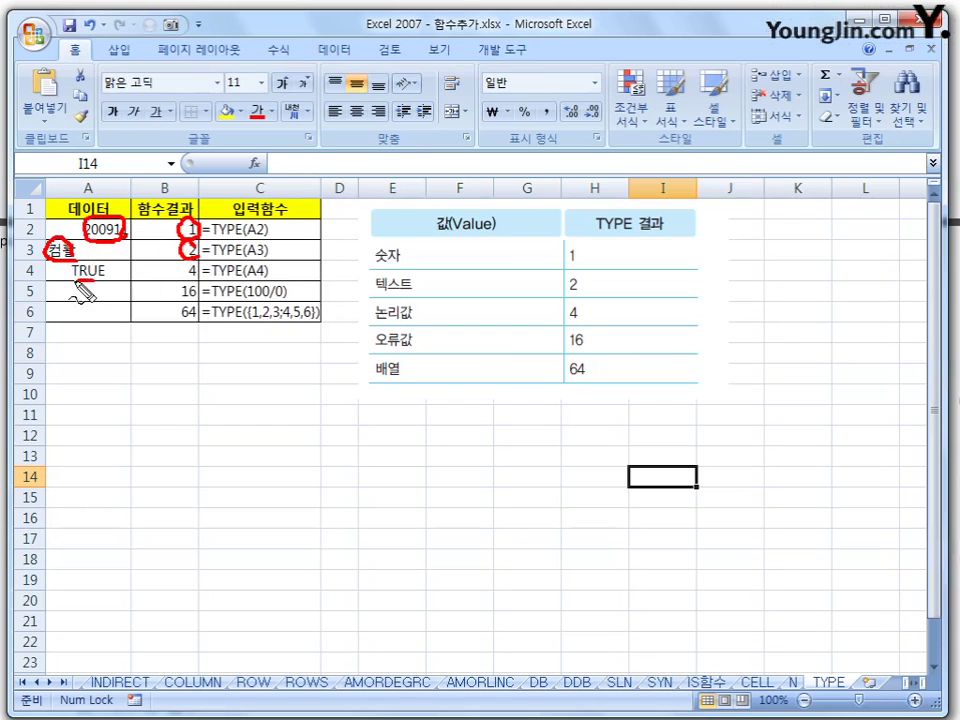
pyautogui.moveTo(72, 262)
pyautogui.mouseDown()
pyautogui.moveTo(80, 280)
pyautogui.moveTo(97, 279)
pyautogui.mouseUp()
pyautogui.moveTo(194, 262); pyautogui.dragTo(180, 276)
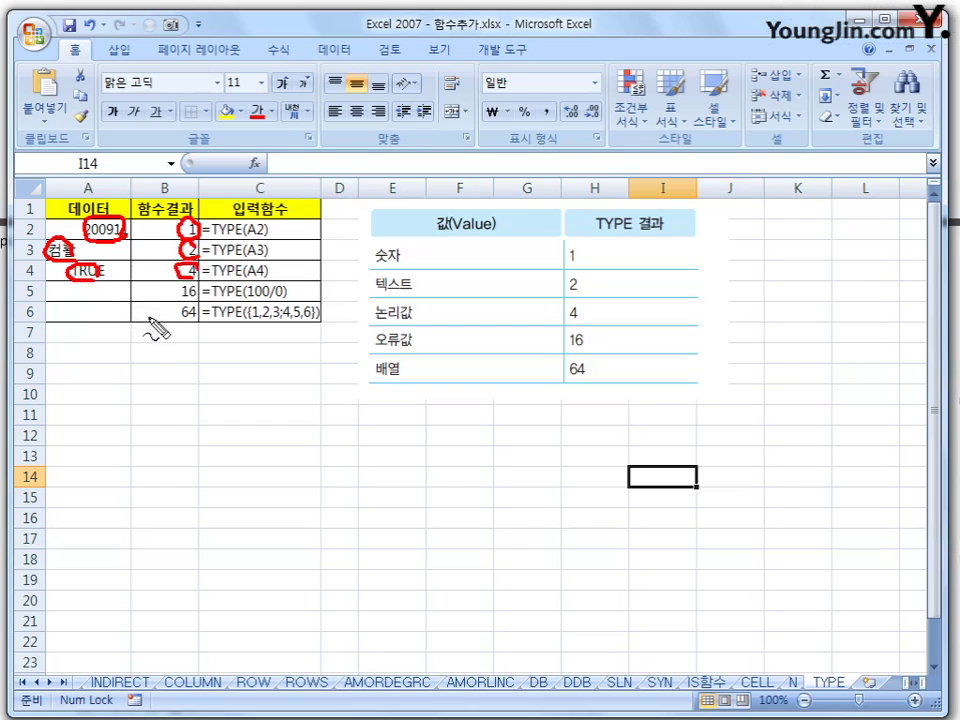
# - Circle the results in B5 and B6, underline 100/0 and the array formula, and mark 배열 and 64 in the reference table
pyautogui.moveTo(195, 283)
pyautogui.mouseDown()
pyautogui.moveTo(189, 291)
pyautogui.moveTo(197, 285)
pyautogui.mouseUp()
pyautogui.moveTo(255, 298); pyautogui.dragTo(292, 296)
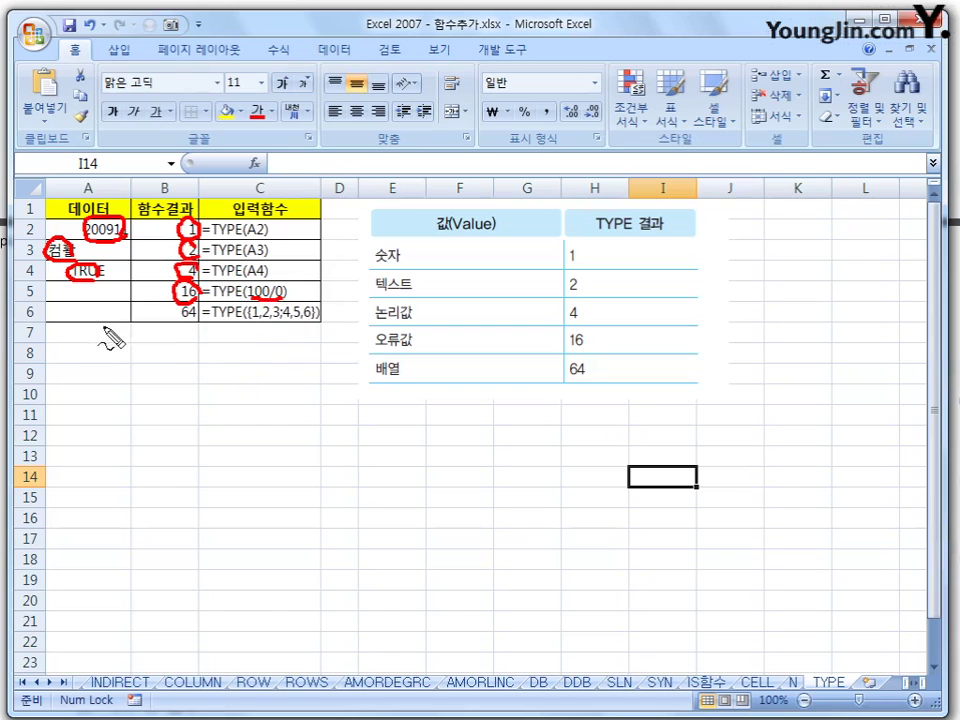
pyautogui.moveTo(213, 348); pyautogui.dragTo(315, 334)
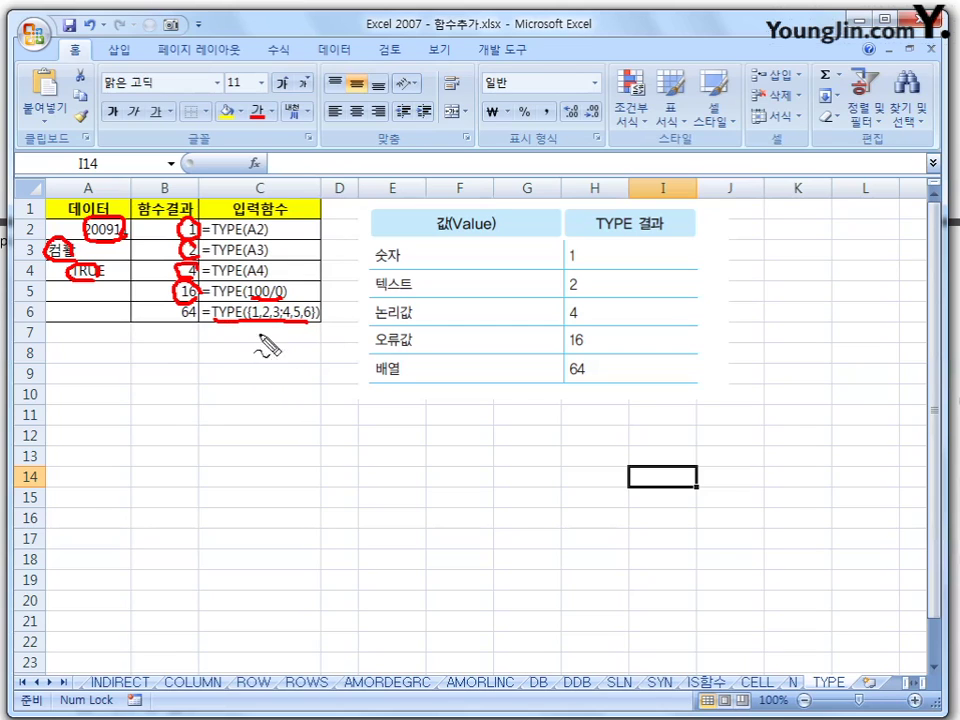
pyautogui.moveTo(398, 358)
pyautogui.mouseDown()
pyautogui.moveTo(380, 384)
pyautogui.moveTo(412, 372)
pyautogui.mouseUp()
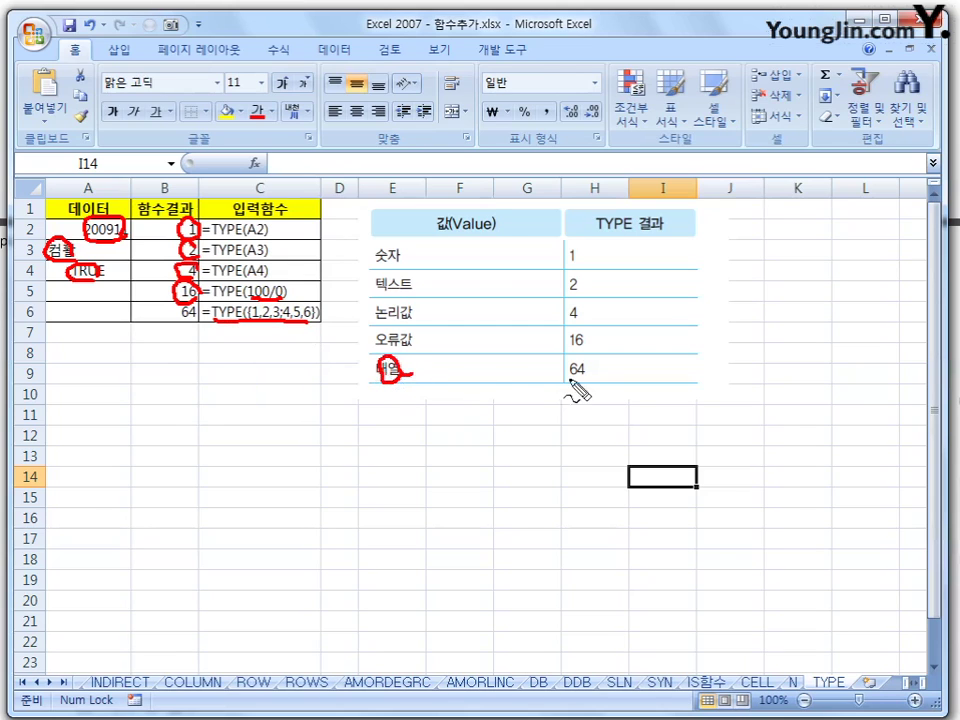
pyautogui.moveTo(569, 377); pyautogui.dragTo(589, 376)
pyautogui.moveTo(175, 333)
pyautogui.mouseDown()
pyautogui.moveTo(180, 308)
pyautogui.moveTo(190, 326)
pyautogui.mouseUp()
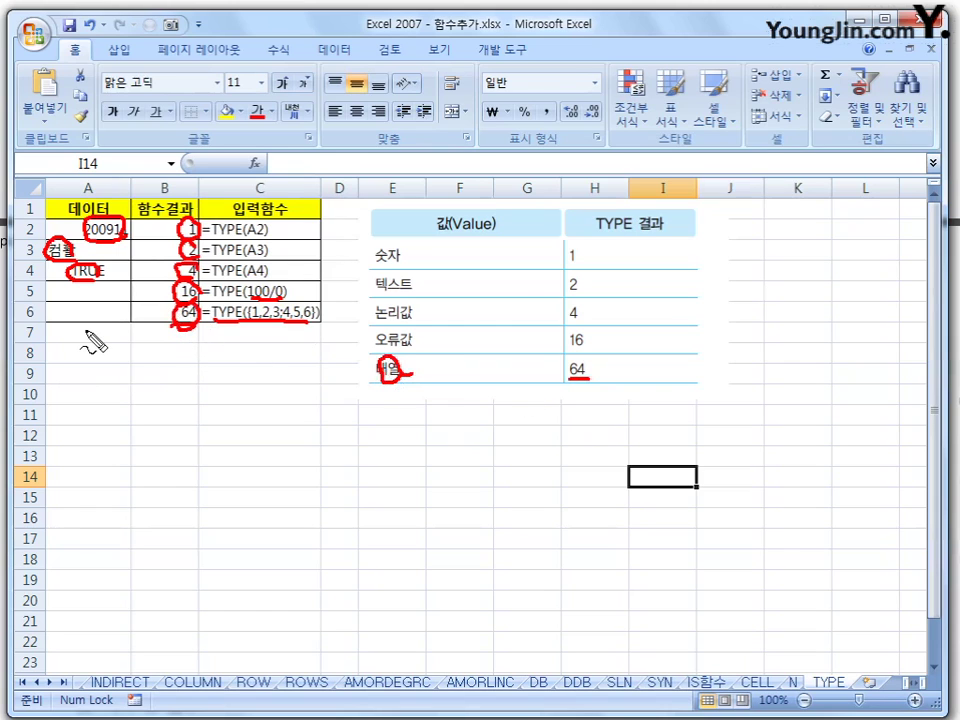
# - Clear all annotations and check the TYPE formulas behind the results in B6 and B5
pyautogui.press('Escape')
pyautogui.click(175, 311)
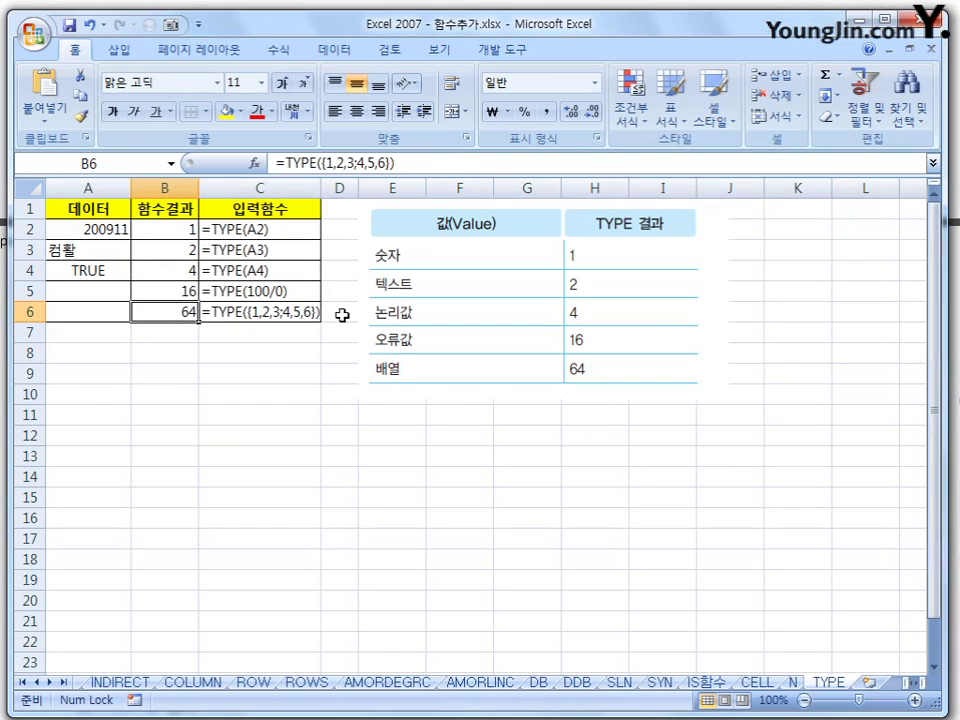
pyautogui.press('Up')
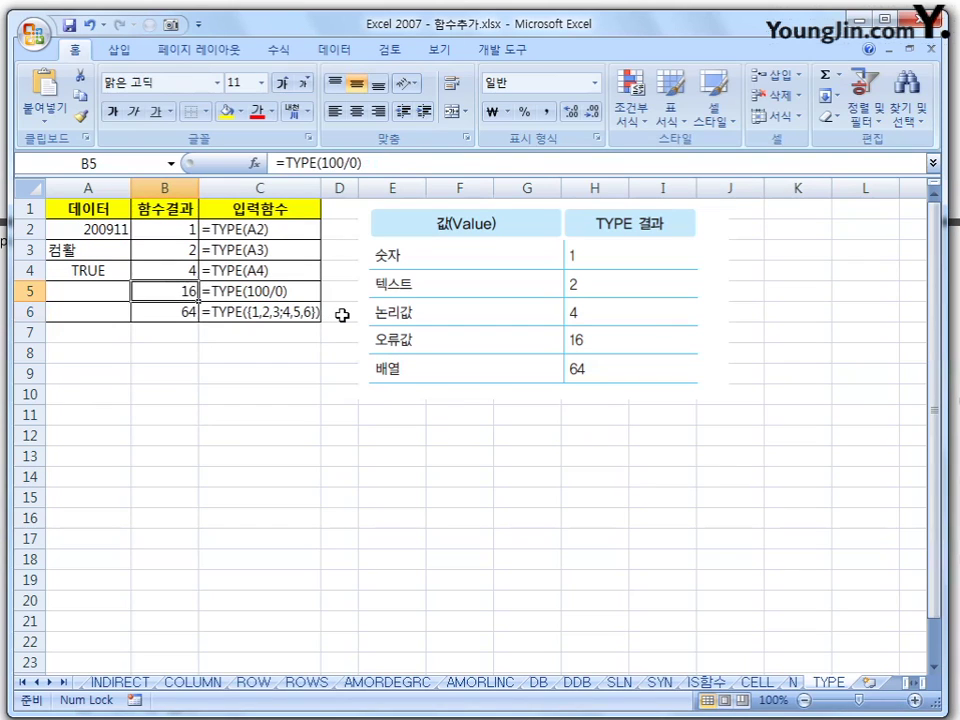